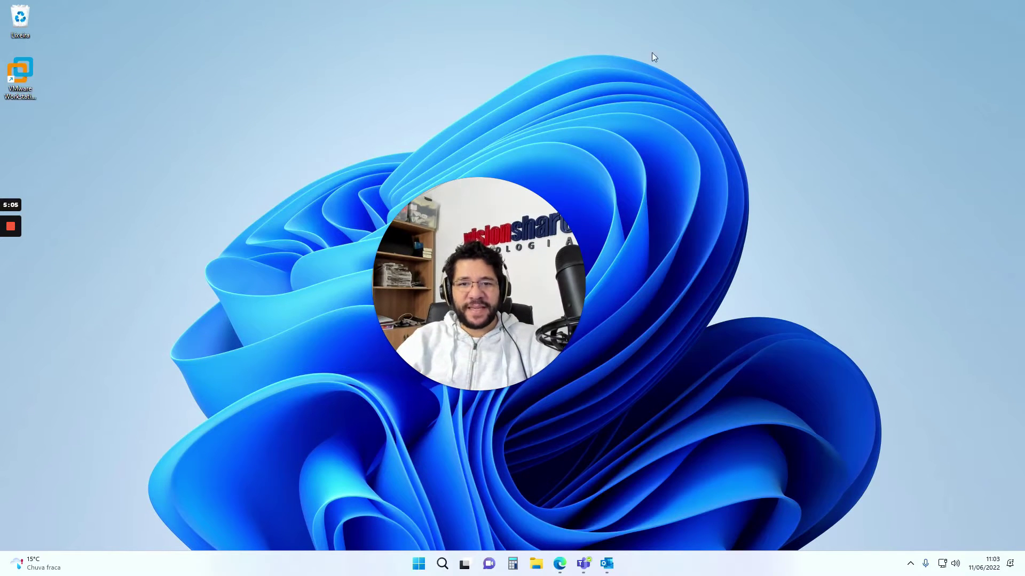
{"action": "left_click", "coordinate": [418, 564]}
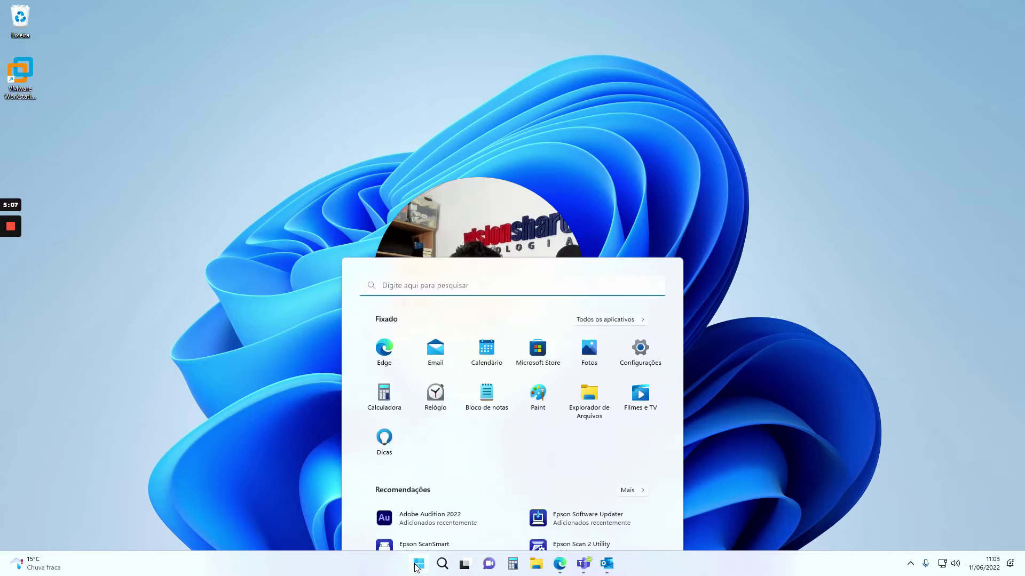
{"action": "left_click", "coordinate": [911, 238]}
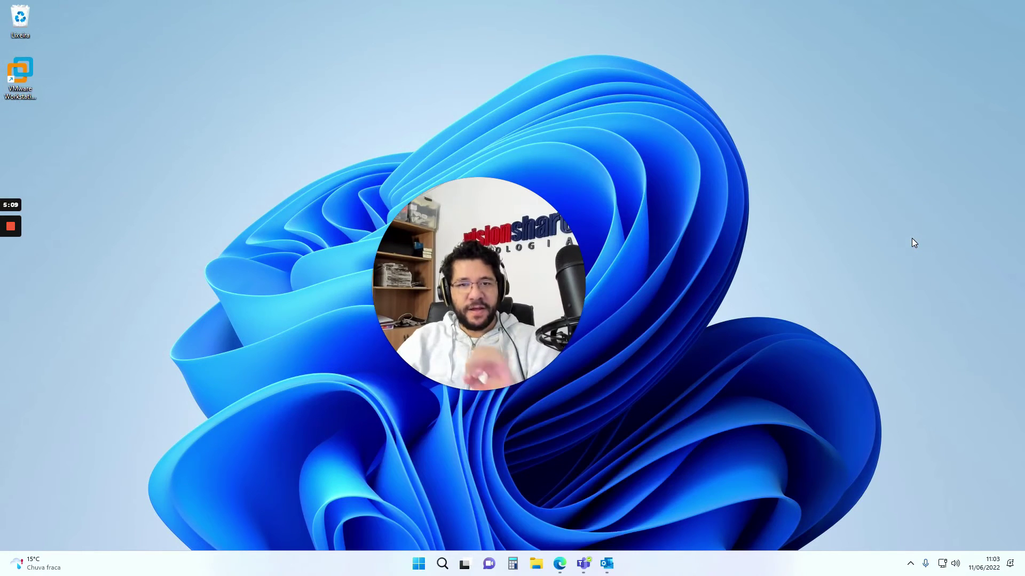
{"action": "key", "text": "super+e"}
{"action": "left_click", "coordinate": [948, 66]}
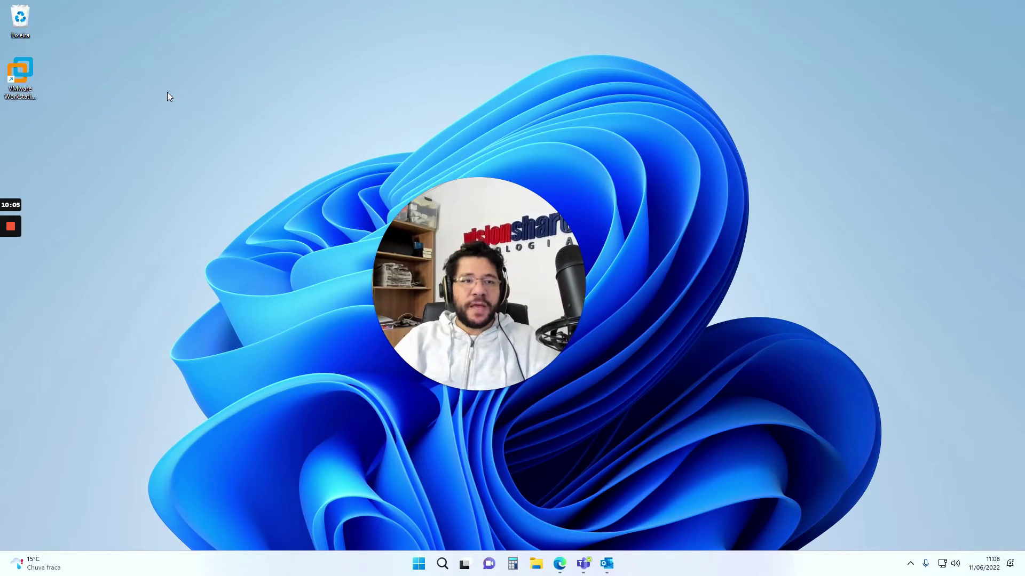
- Launch VMware Workstation from the desktop and start it with the option to try VMware Workstation 16 for 30 days
{"action": "left_click", "coordinate": [12, 78]}
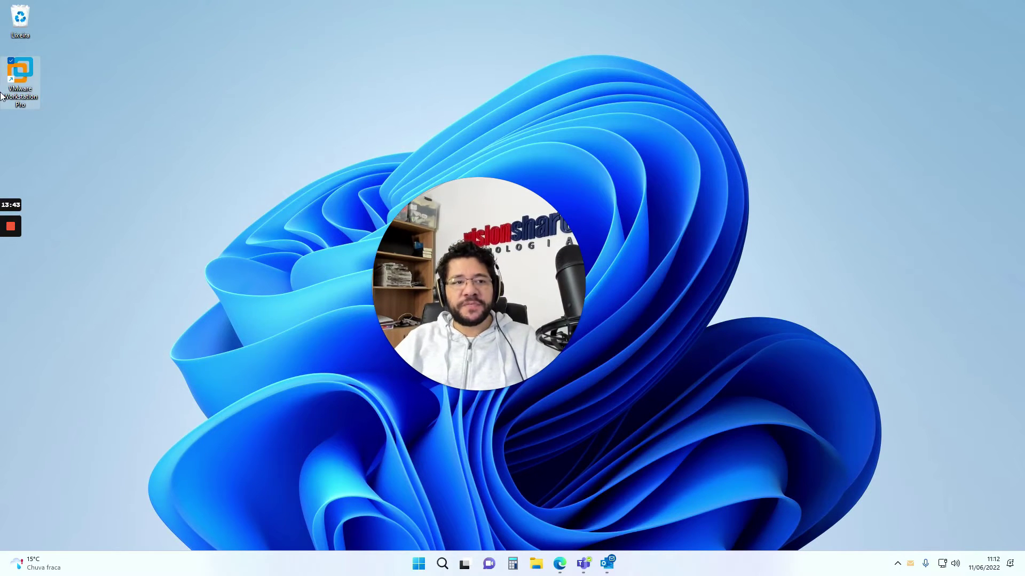
{"action": "double_click", "coordinate": [23, 85]}
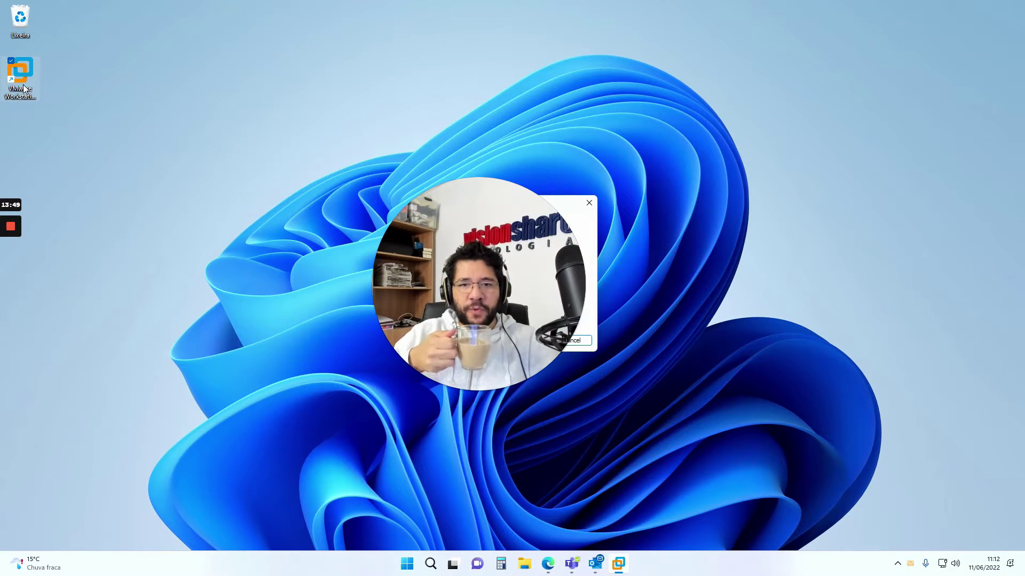
{"action": "left_click_drag", "start_coordinate": [490, 221], "coordinate": [886, 75]}
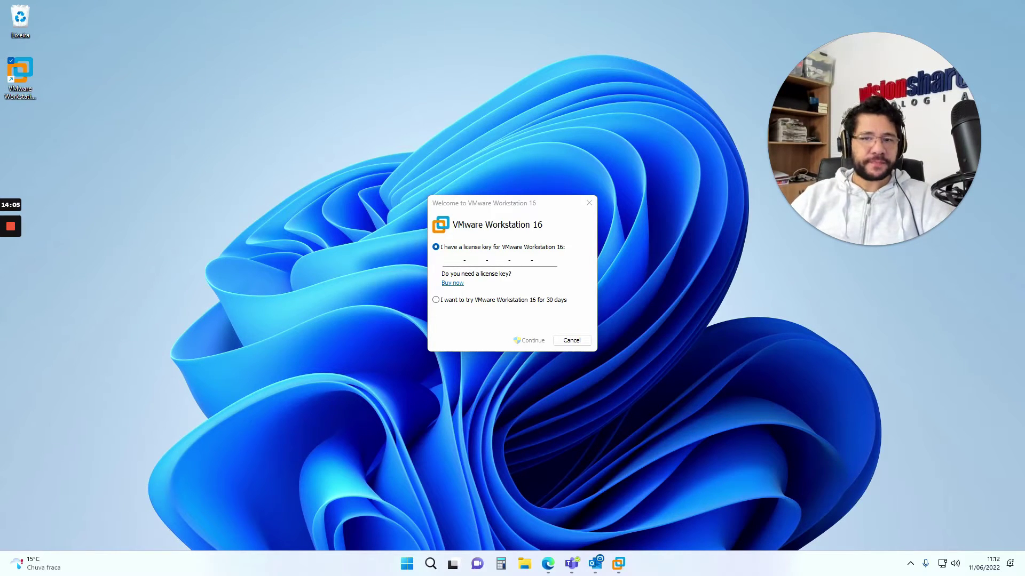
{"action": "left_click", "coordinate": [459, 262]}
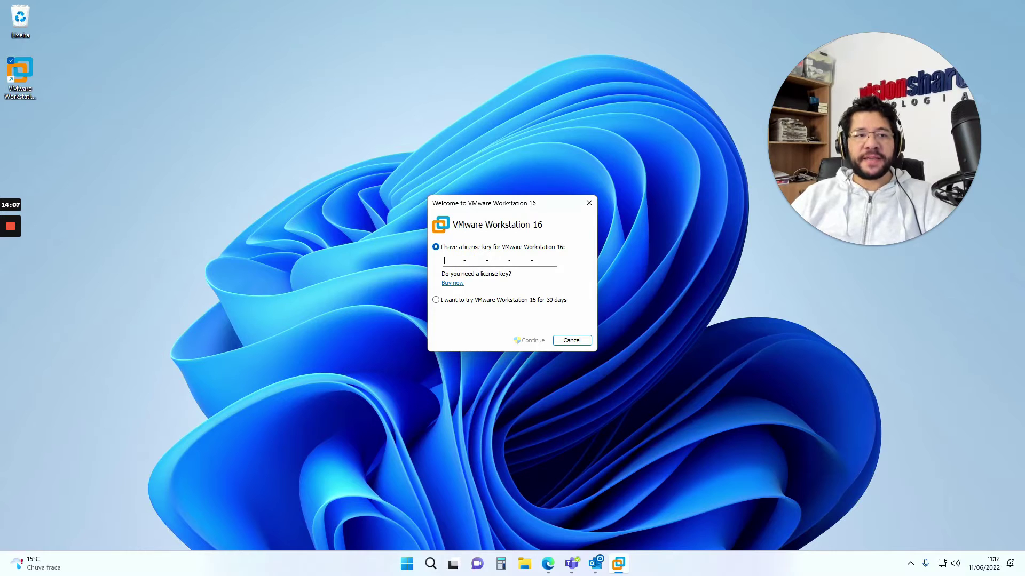
{"action": "left_click", "coordinate": [436, 299]}
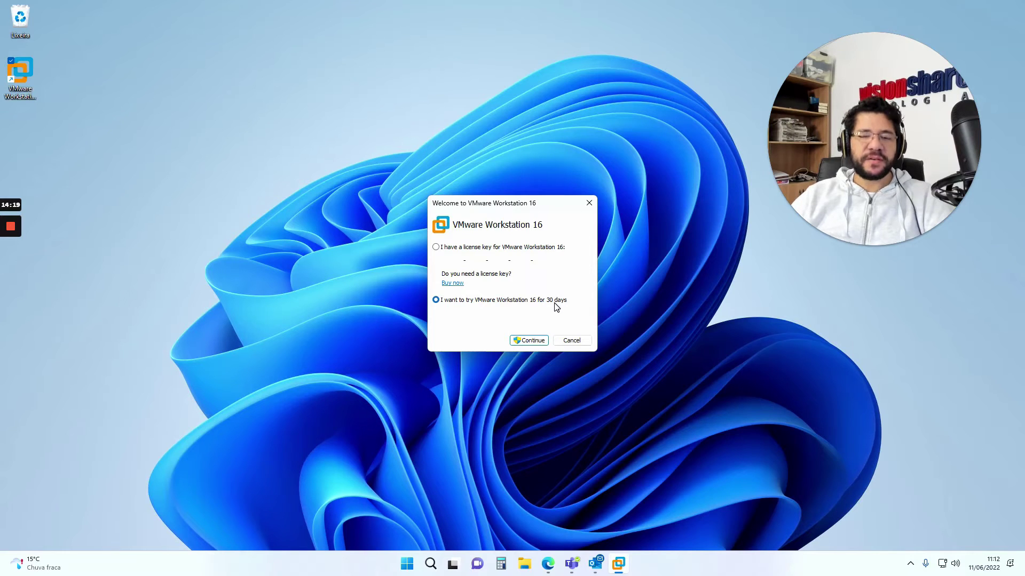
{"action": "left_click", "coordinate": [523, 341]}
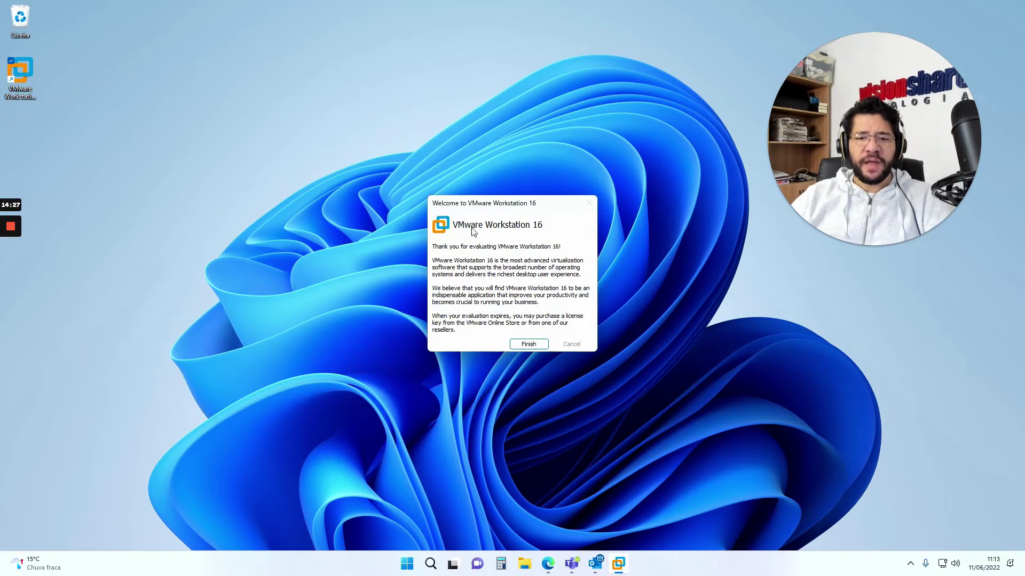
{"action": "left_click", "coordinate": [522, 345]}
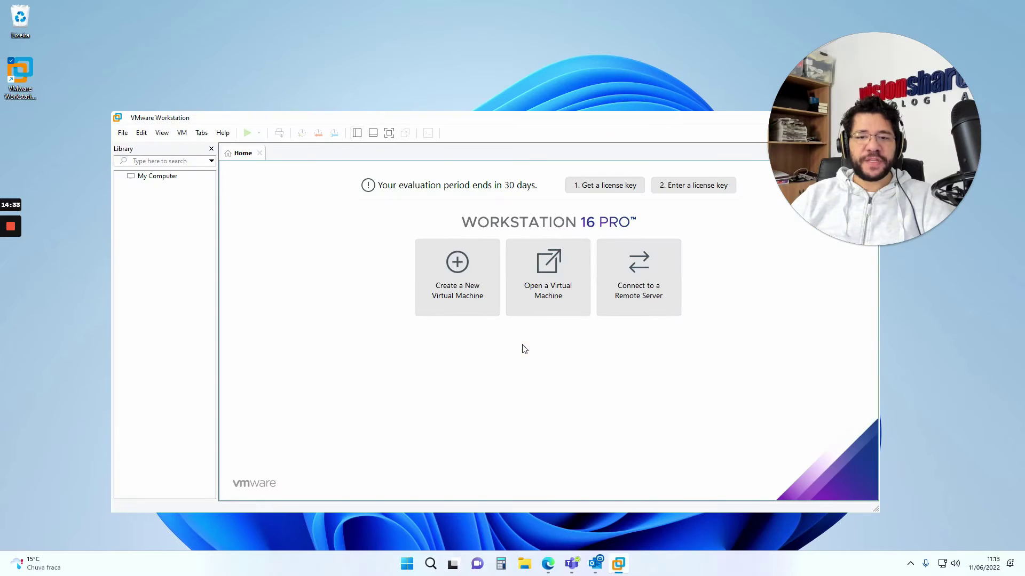
{"action": "left_click_drag", "start_coordinate": [916, 50], "coordinate": [947, 27]}
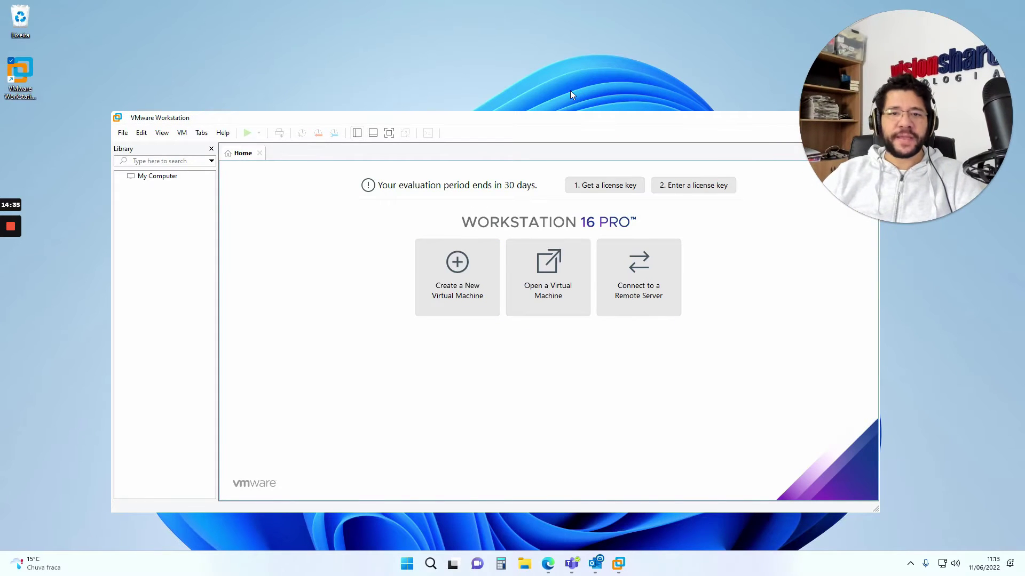
{"action": "left_click_drag", "start_coordinate": [520, 123], "coordinate": [439, 137]}
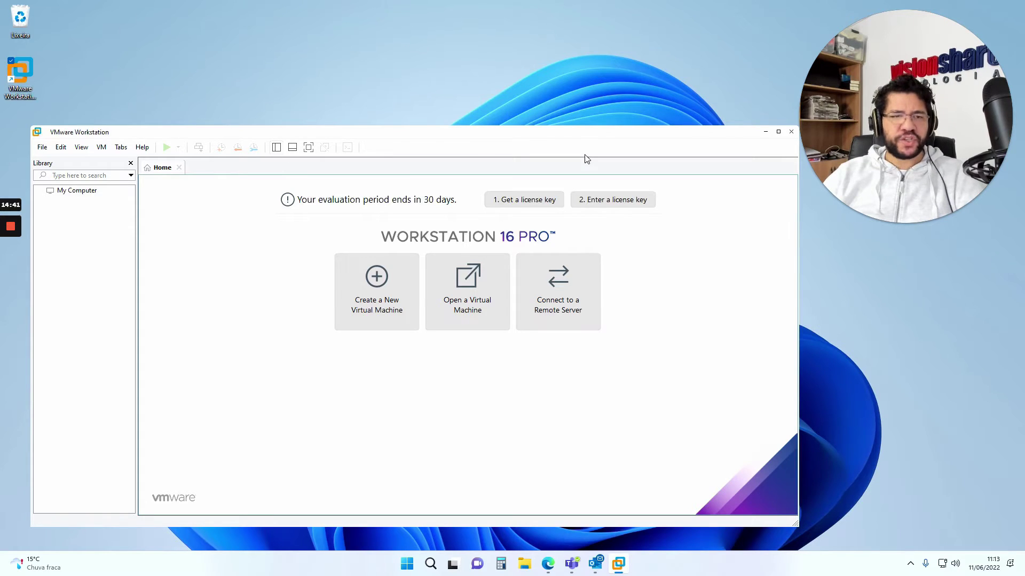
{"action": "mouse_move", "coordinate": [387, 135]}
{"action": "left_mouse_down"}
{"action": "mouse_move", "coordinate": [366, 149]}
{"action": "mouse_move", "coordinate": [372, 142]}
{"action": "left_mouse_up"}
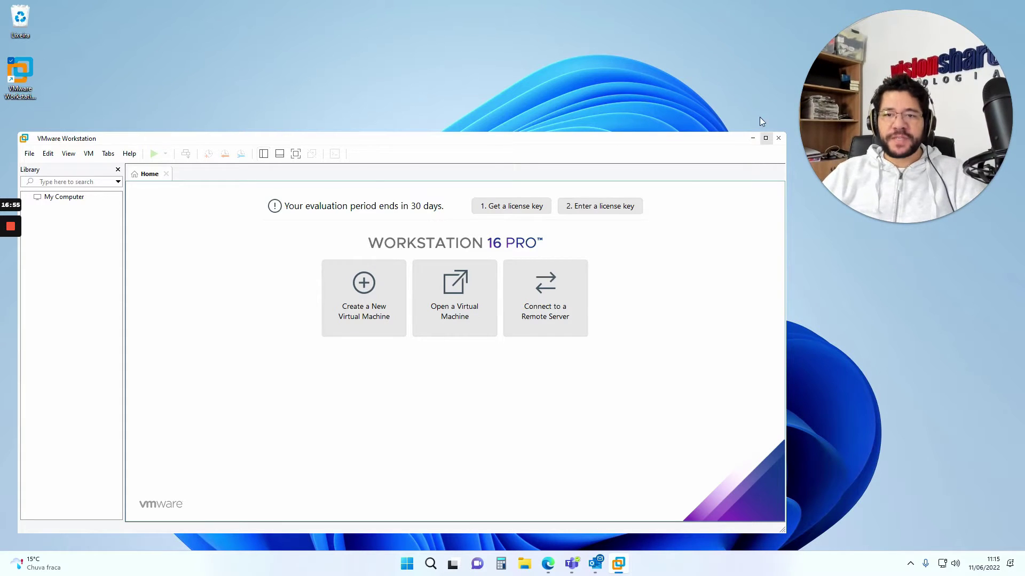
- Switch to File Explorer and examine the Windows 10 and Windows 11 ISO files and their sizes in the Downloads folder
{"action": "left_click", "coordinate": [753, 139]}
{"action": "key", "text": "super+e"}
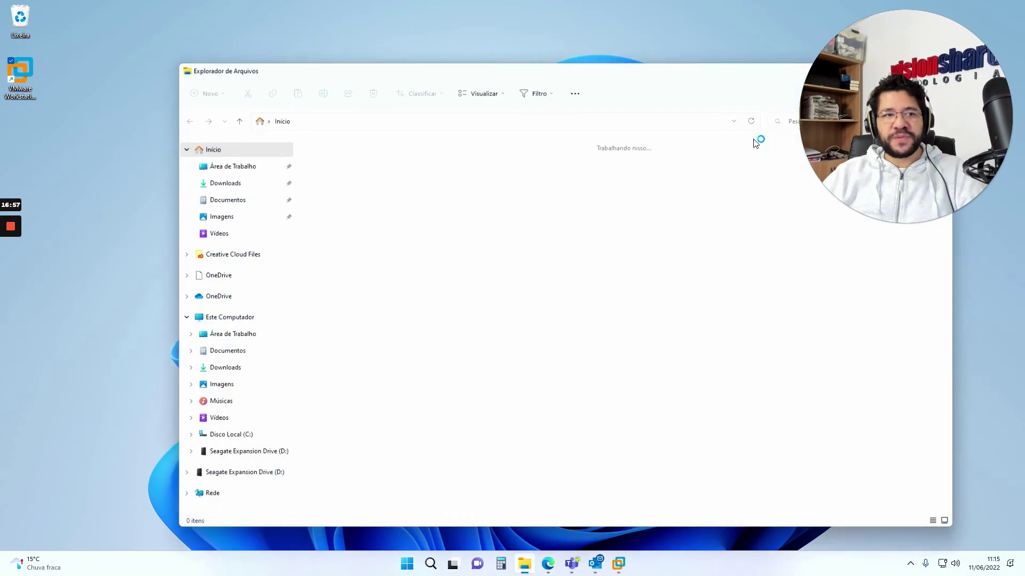
{"action": "left_click_drag", "start_coordinate": [403, 75], "coordinate": [247, 83]}
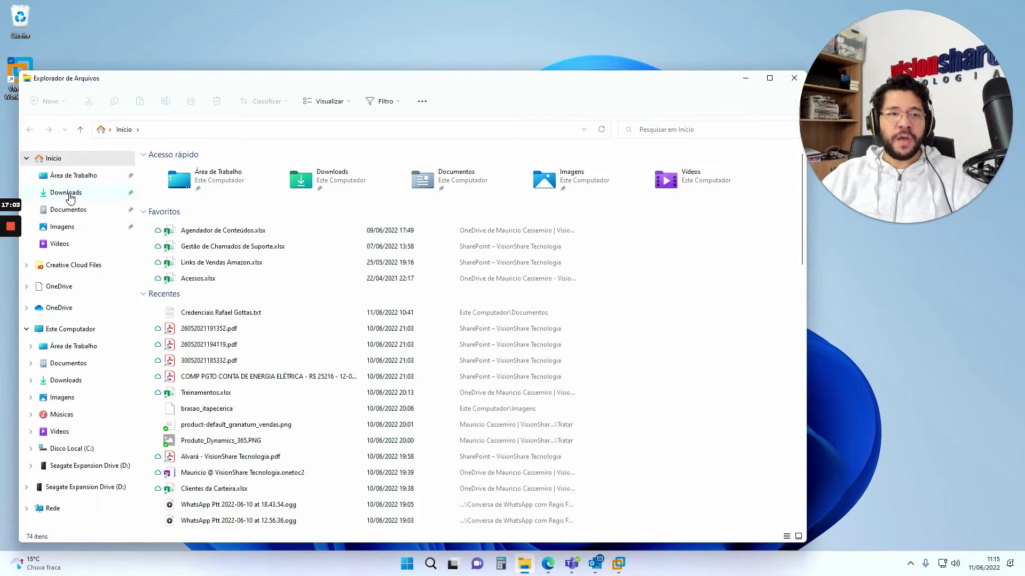
{"action": "left_click", "coordinate": [65, 193]}
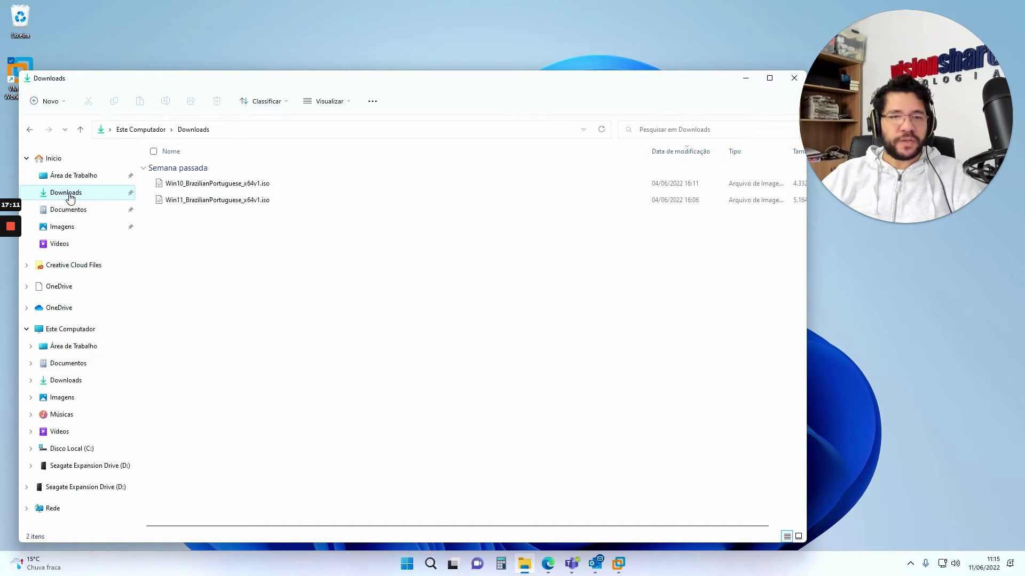
{"action": "left_click", "coordinate": [327, 201]}
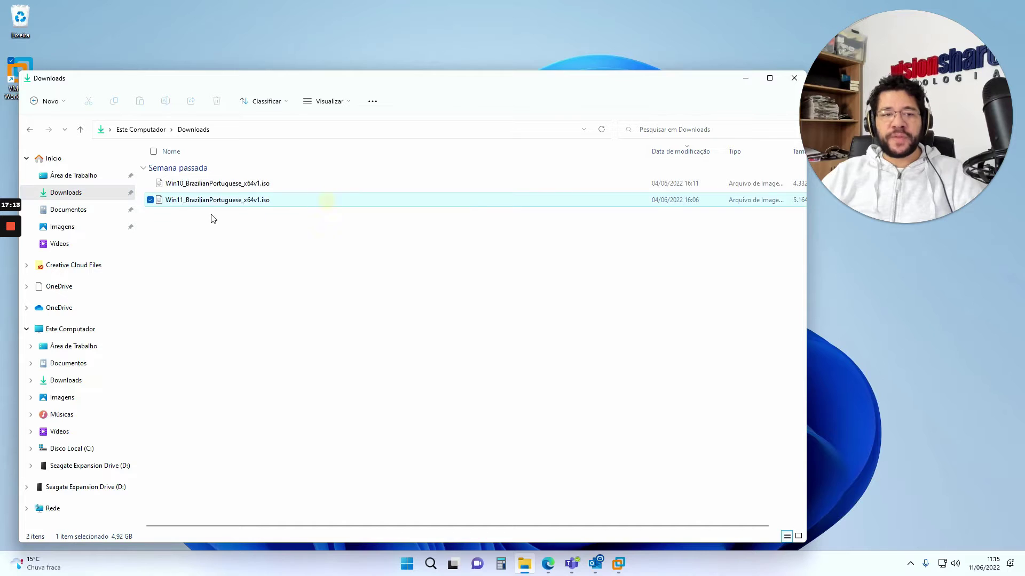
{"action": "left_click", "coordinate": [196, 184]}
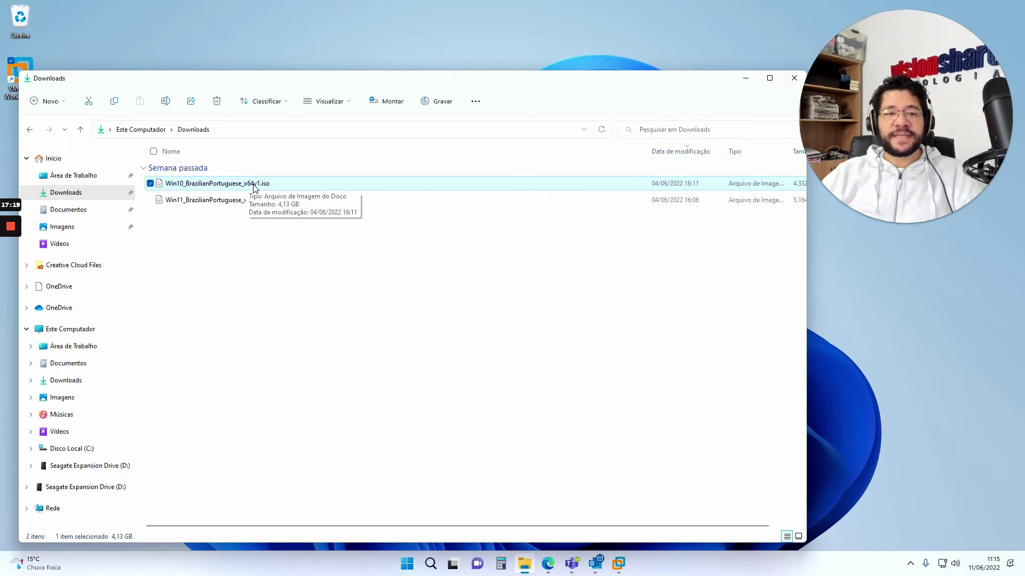
{"action": "left_click", "coordinate": [196, 201]}
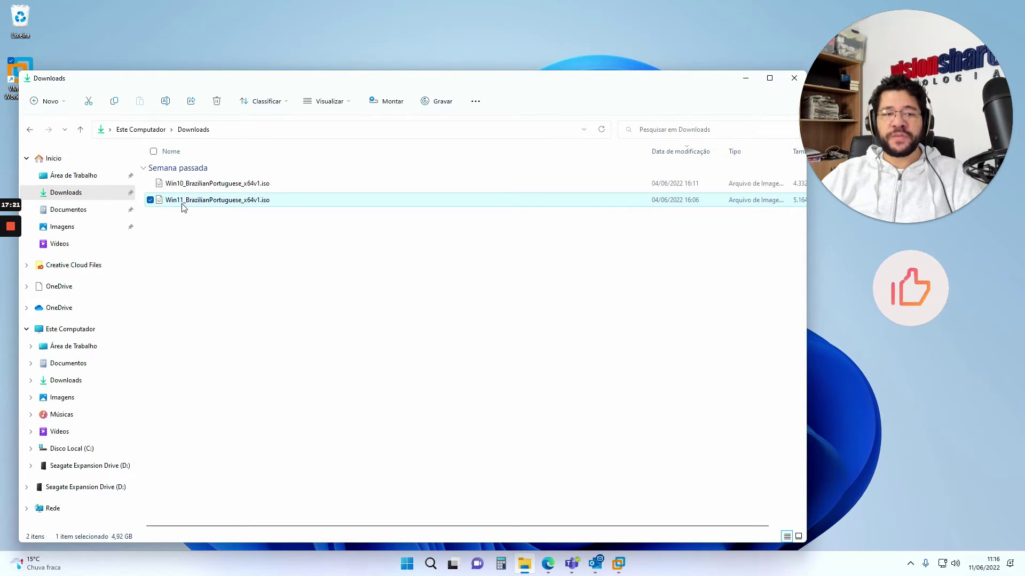
{"action": "left_click", "coordinate": [212, 187]}
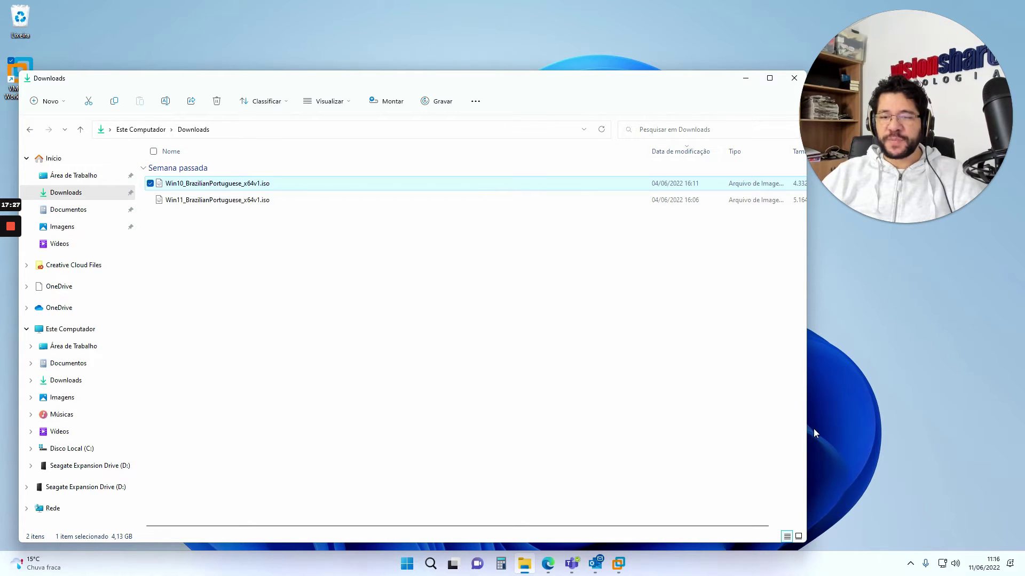
{"action": "left_click_drag", "start_coordinate": [806, 428], "coordinate": [890, 431]}
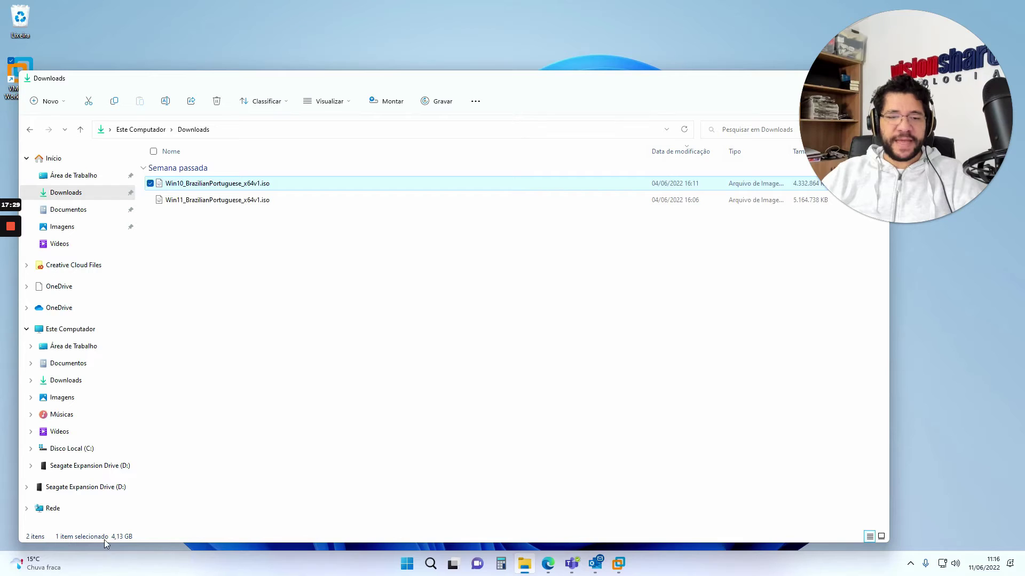
{"action": "left_click", "coordinate": [213, 200]}
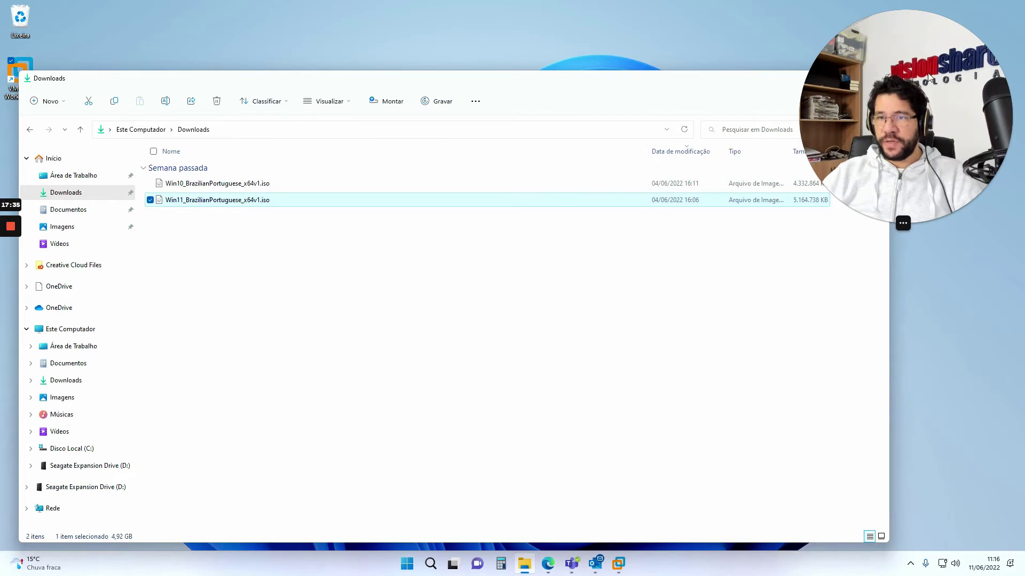
{"action": "left_click", "coordinate": [878, 165]}
{"action": "double_click", "coordinate": [735, 89]}
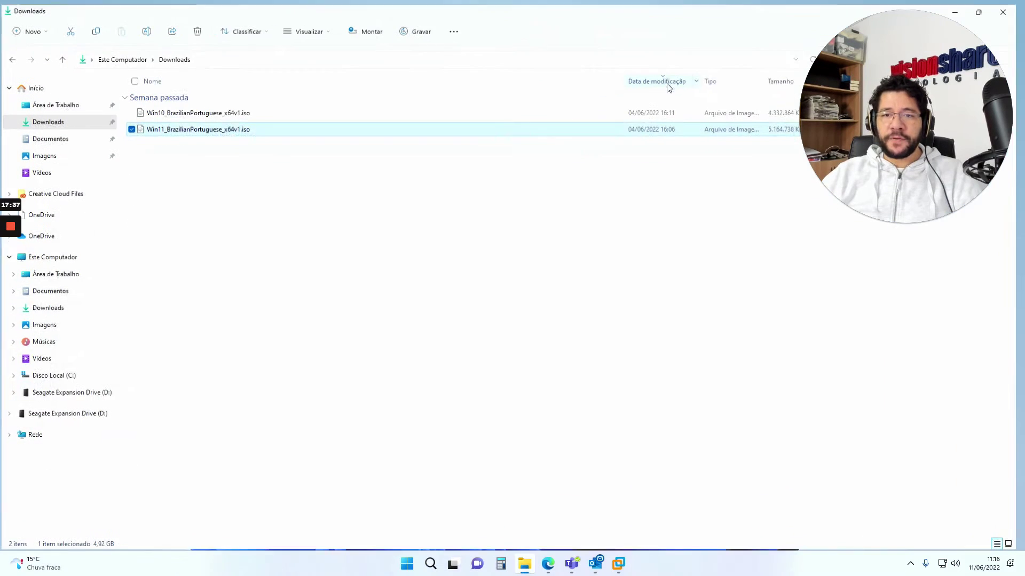
{"action": "key", "text": "super+d"}
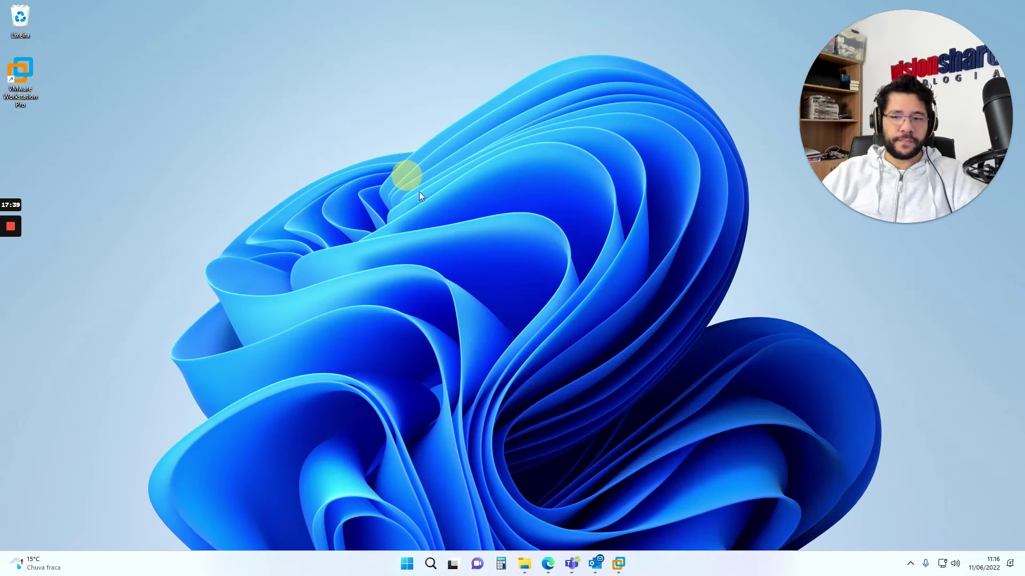
- Return to VMware Workstation, maximize its window, and start creating a new virtual machine with the Typical (recommended) configuration
{"action": "left_click", "coordinate": [616, 563]}
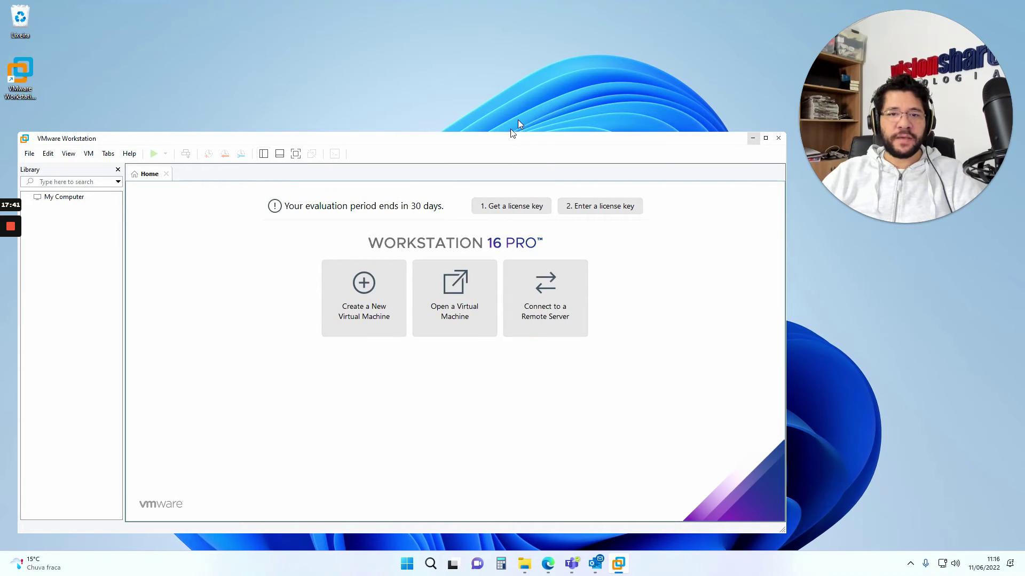
{"action": "left_click", "coordinate": [766, 139]}
{"action": "left_click_drag", "start_coordinate": [895, 63], "coordinate": [888, 107]}
{"action": "left_click", "coordinate": [474, 151]}
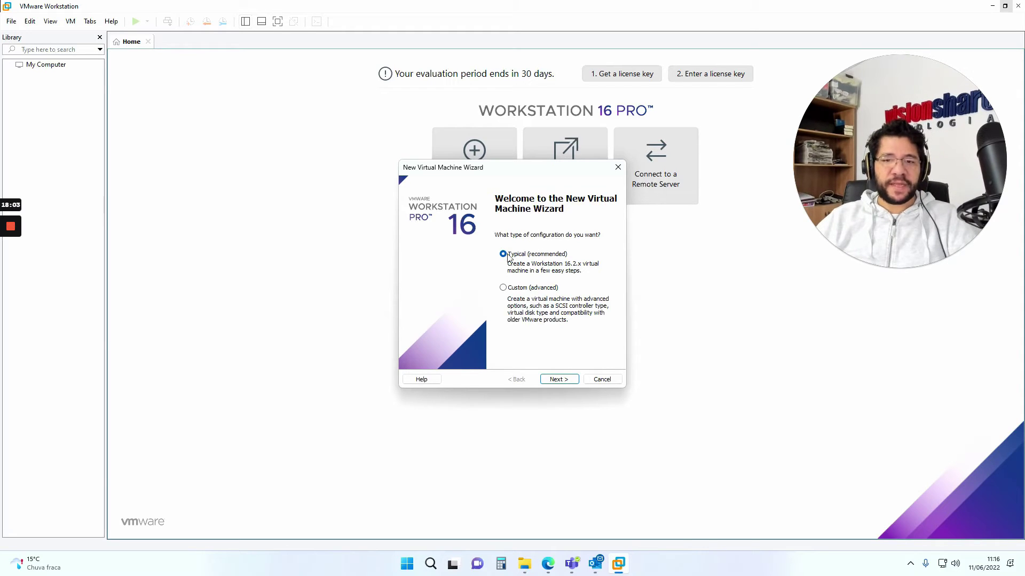
{"action": "left_click", "coordinate": [556, 380]}
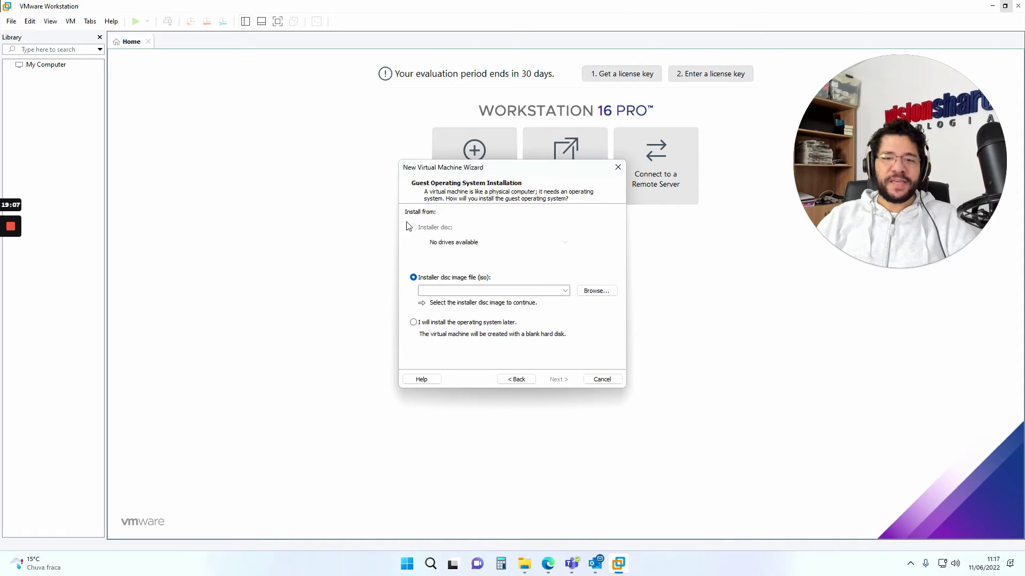
- Check in File Explorer which drives the computer has under Este Computador, and close that window
{"action": "key", "text": "super+e"}
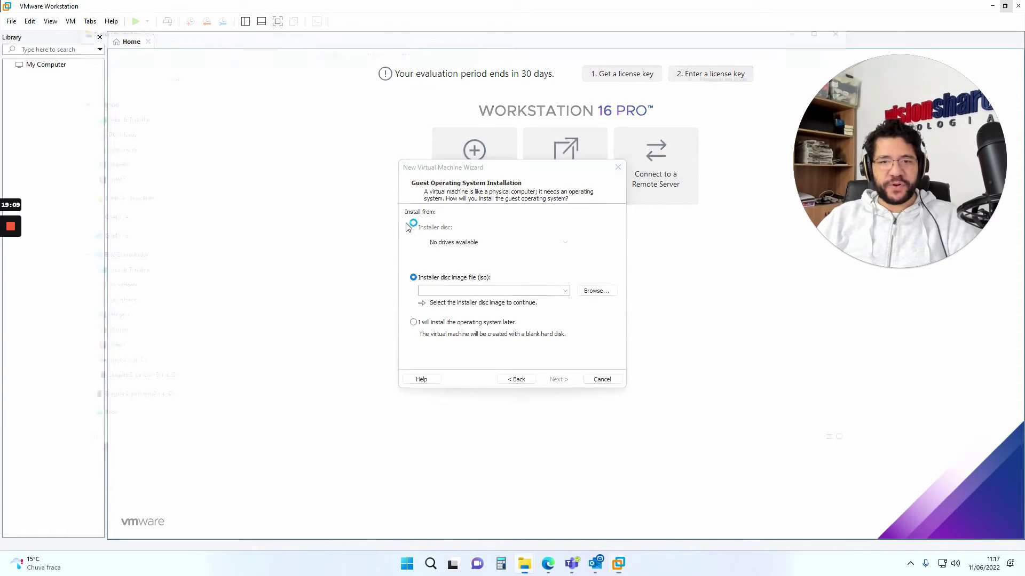
{"action": "left_click", "coordinate": [84, 261]}
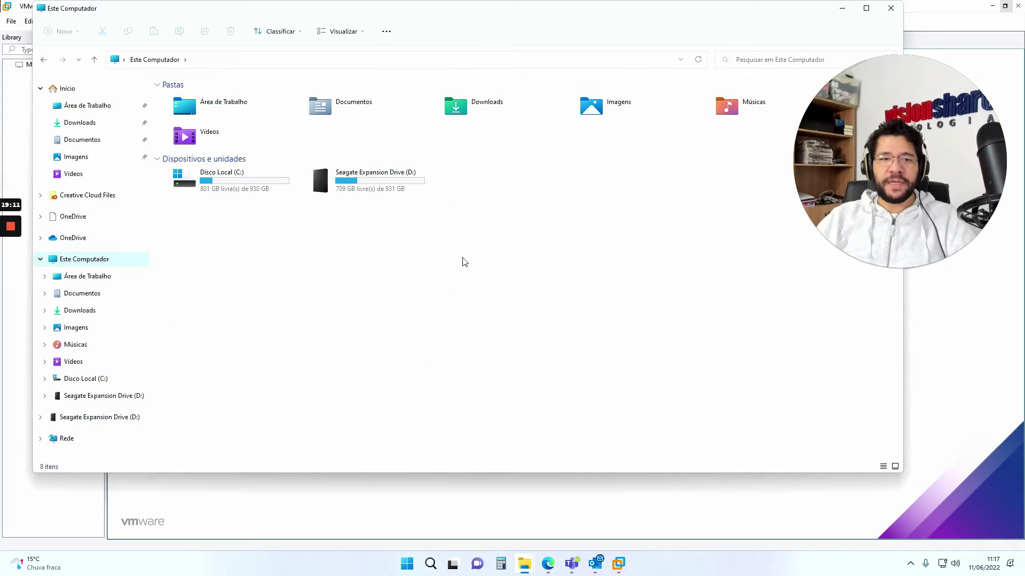
{"action": "left_click", "coordinate": [233, 192]}
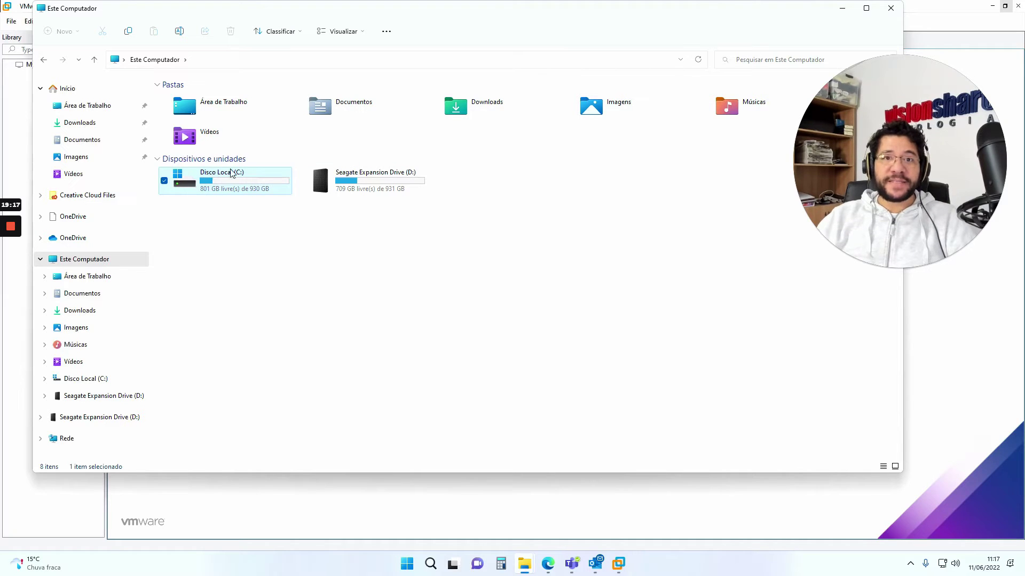
{"action": "left_click", "coordinate": [372, 186]}
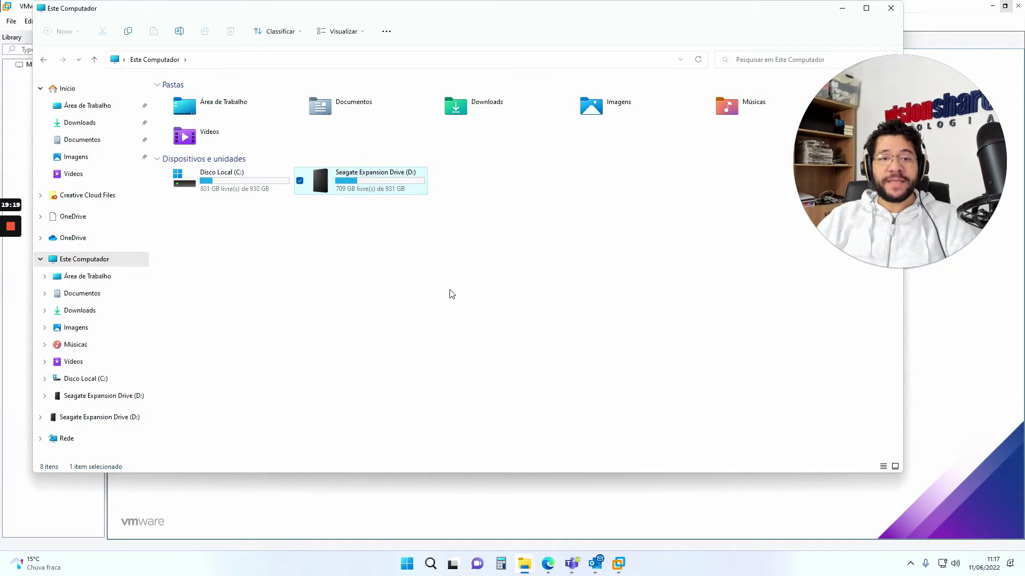
{"action": "left_click_drag", "start_coordinate": [617, 15], "coordinate": [614, 45]}
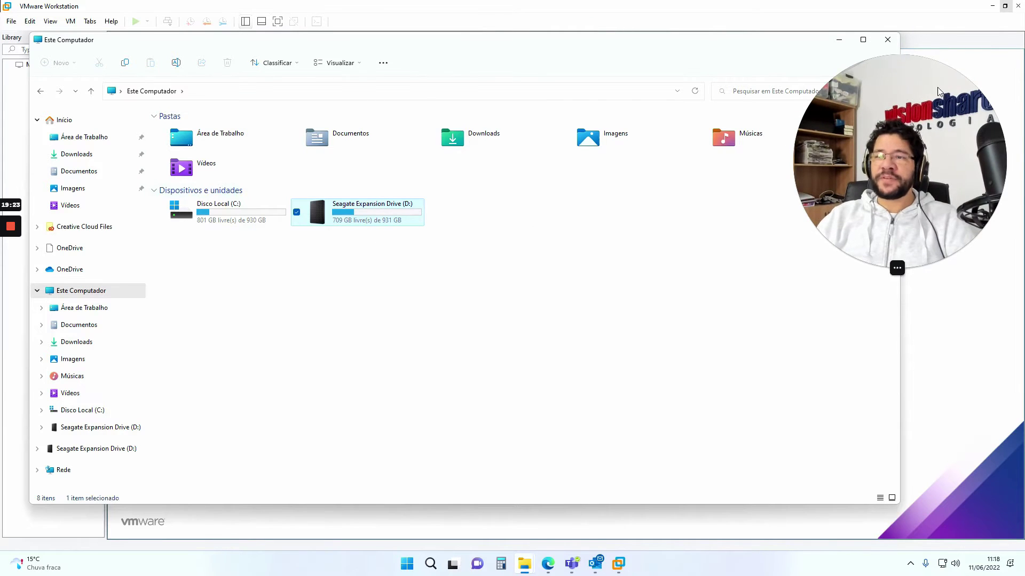
{"action": "left_click", "coordinate": [889, 45]}
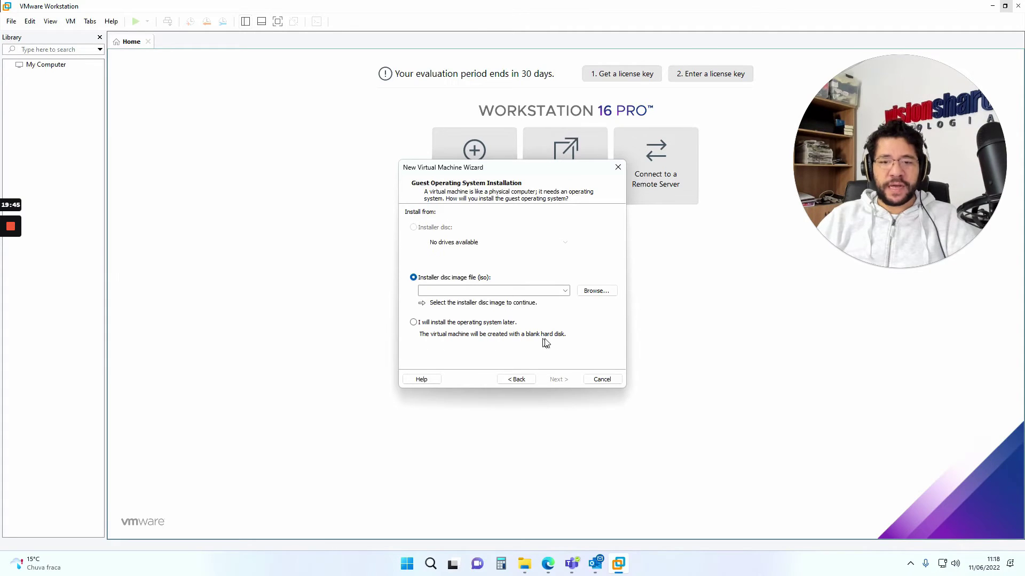
- Select the option to install the operating system later and switch back to the installer disc image file (iso)
{"action": "left_click", "coordinate": [413, 322]}
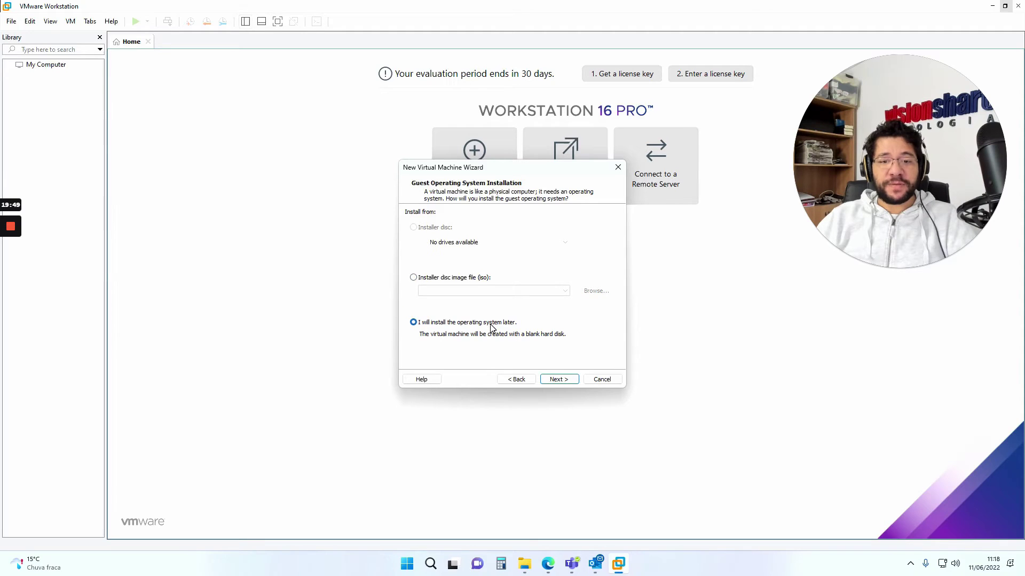
{"action": "left_click", "coordinate": [414, 278]}
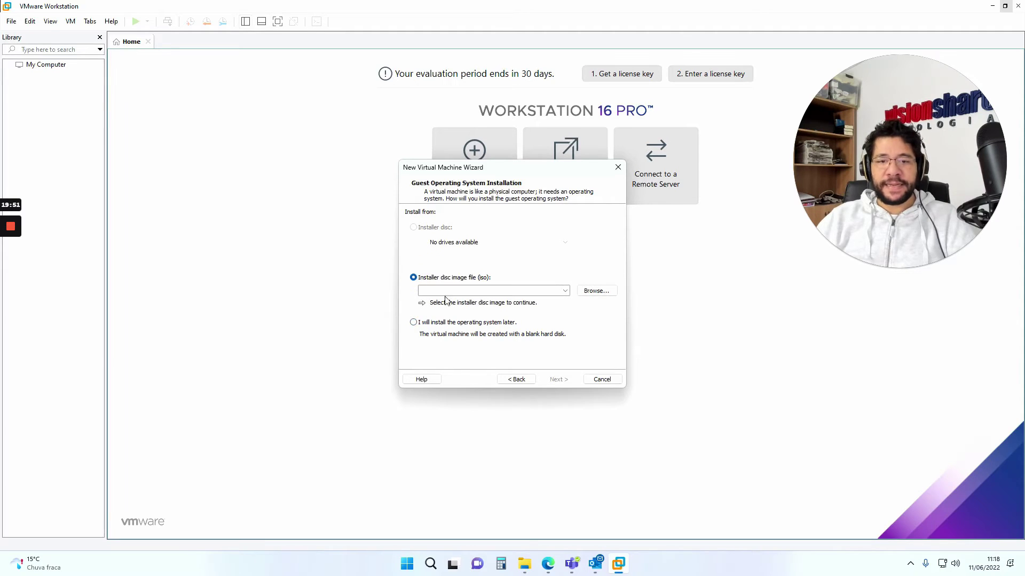
- Choose Win10_BrazilianPortuguese_x64v1.iso from the Downloads folder as the installer disc image file and continue to naming the virtual machine
{"action": "left_click", "coordinate": [566, 291]}
{"action": "left_click", "coordinate": [564, 292]}
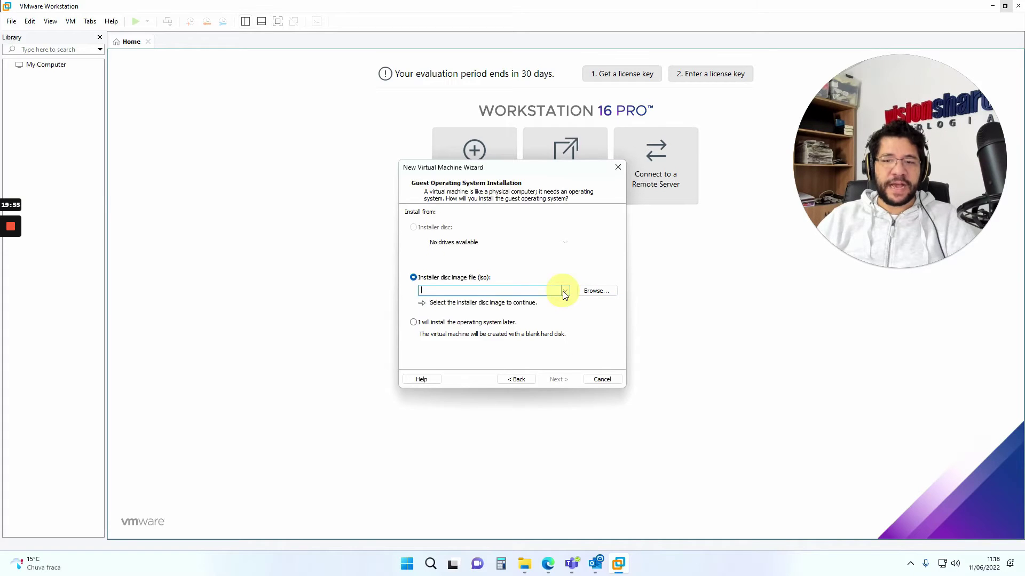
{"action": "left_click", "coordinate": [565, 291]}
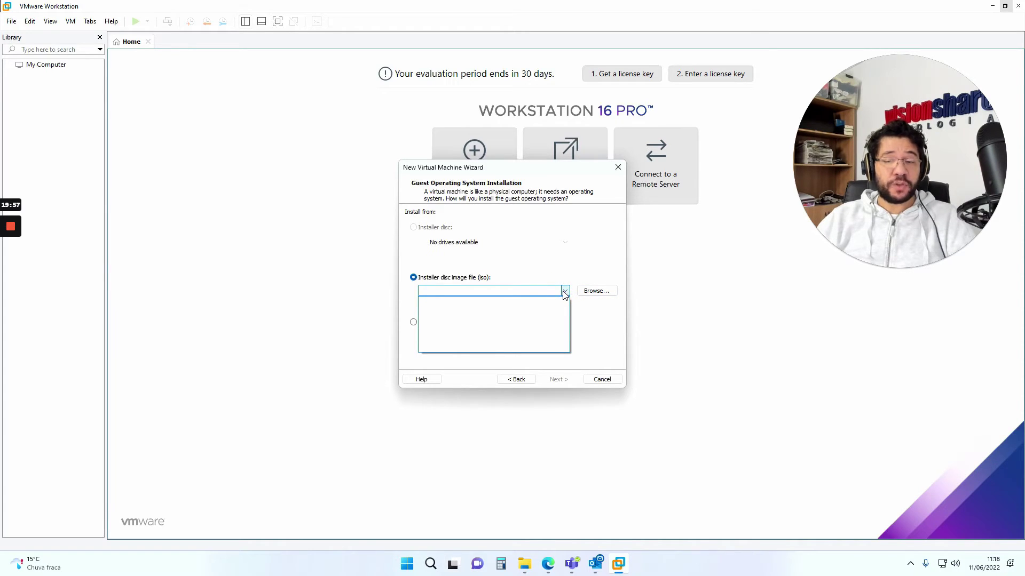
{"action": "left_click", "coordinate": [565, 292]}
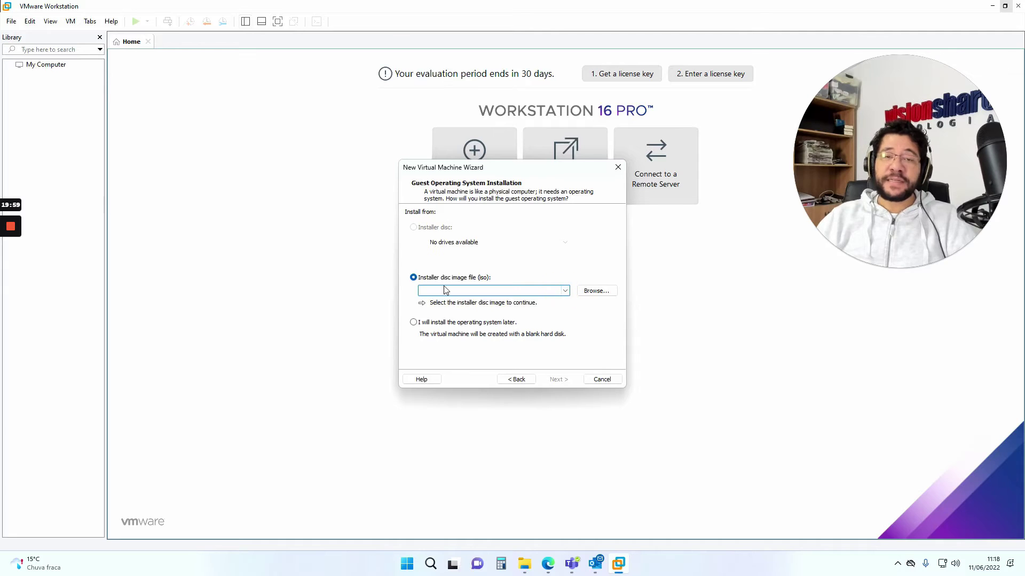
{"action": "left_click", "coordinate": [596, 291]}
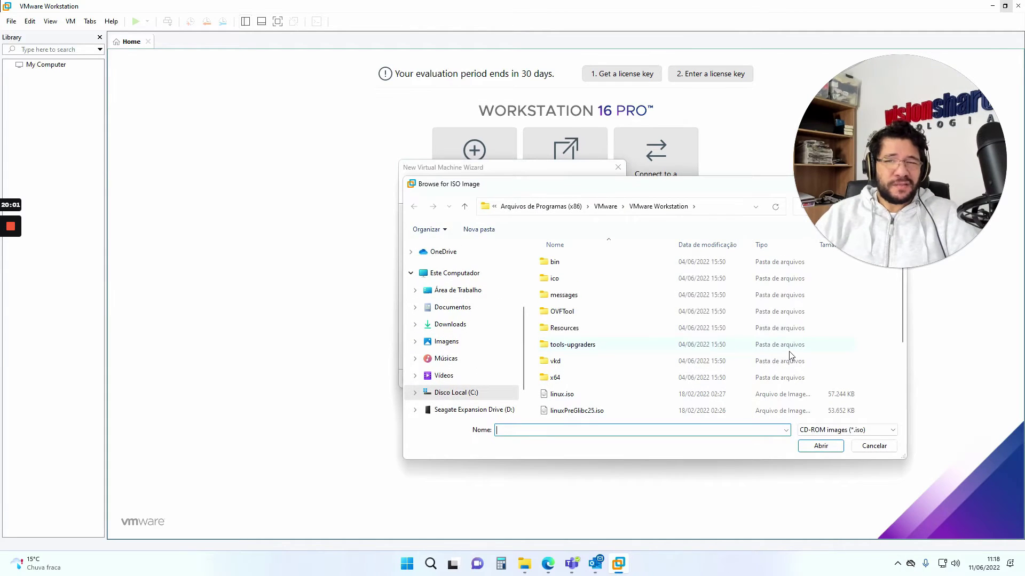
{"action": "left_click_drag", "start_coordinate": [555, 197], "coordinate": [380, 180]}
{"action": "scroll", "coordinate": [309, 331], "scroll_direction": "up", "scroll_amount": 3}
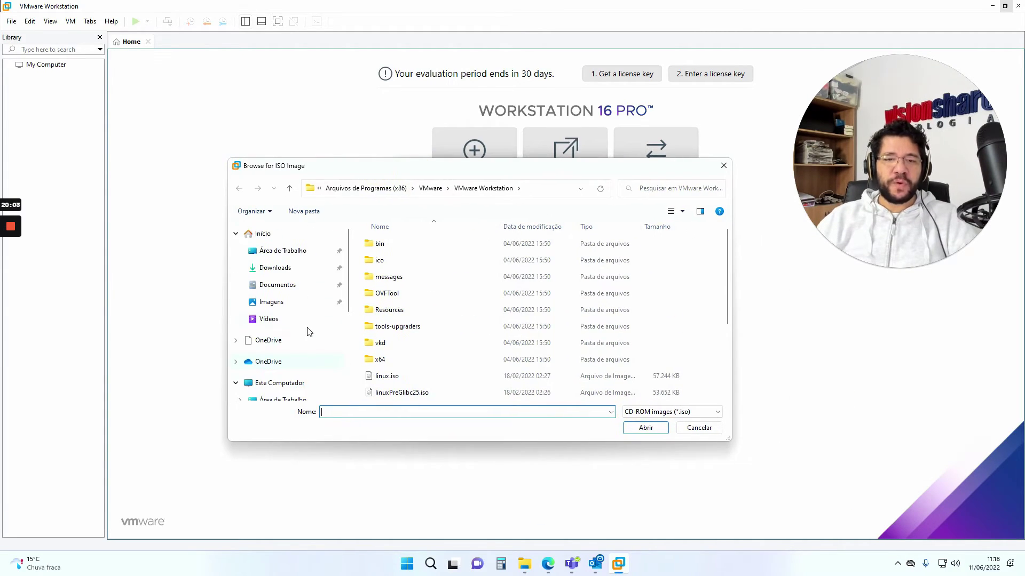
{"action": "left_click", "coordinate": [275, 268]}
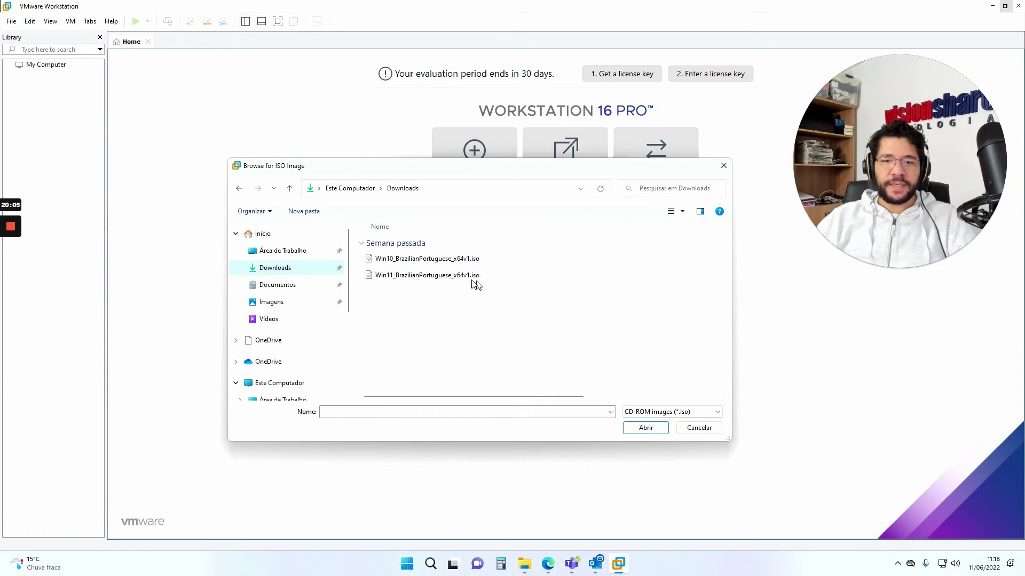
{"action": "left_click", "coordinate": [420, 260]}
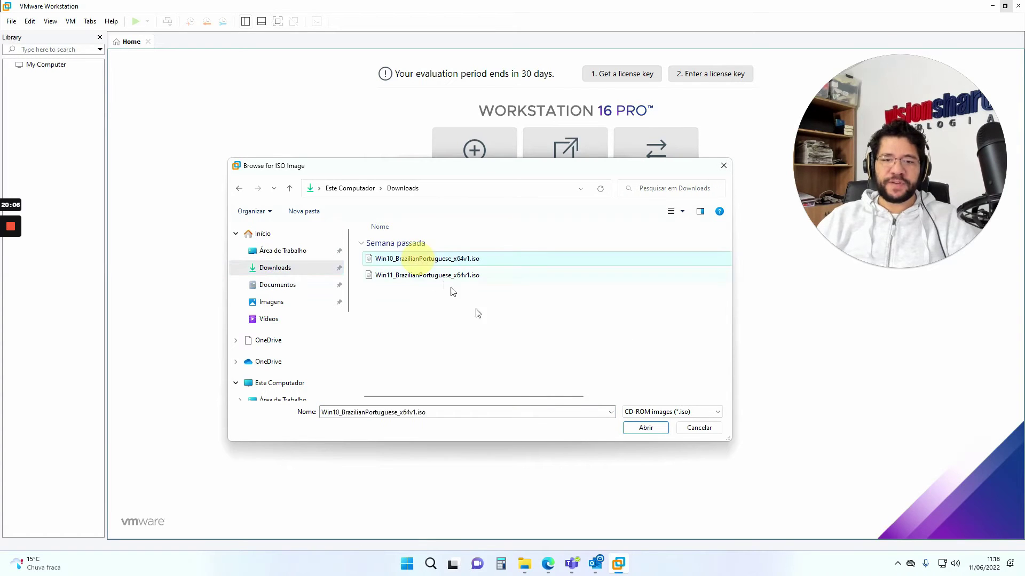
{"action": "left_click", "coordinate": [644, 429]}
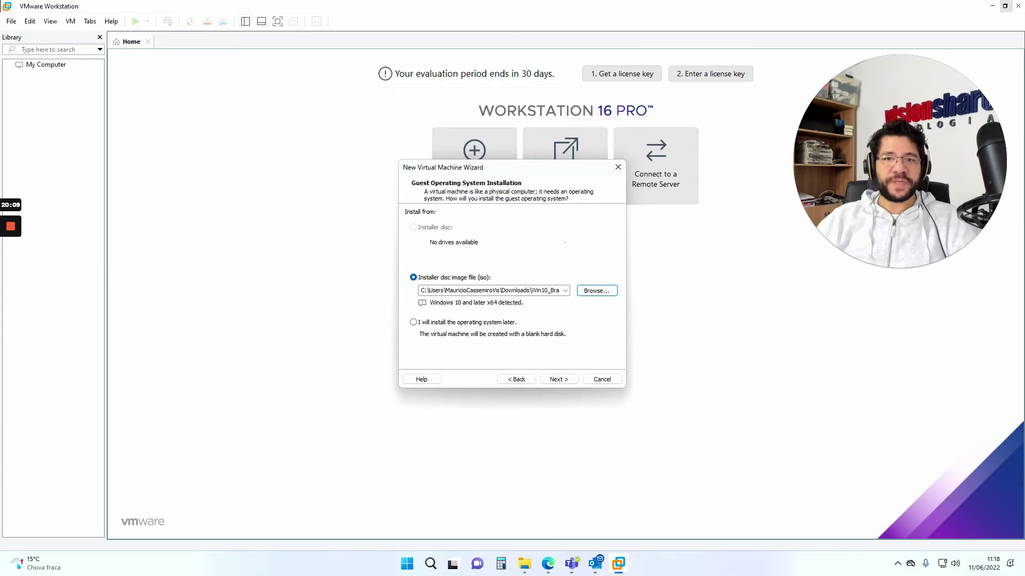
{"action": "left_click", "coordinate": [555, 380]}
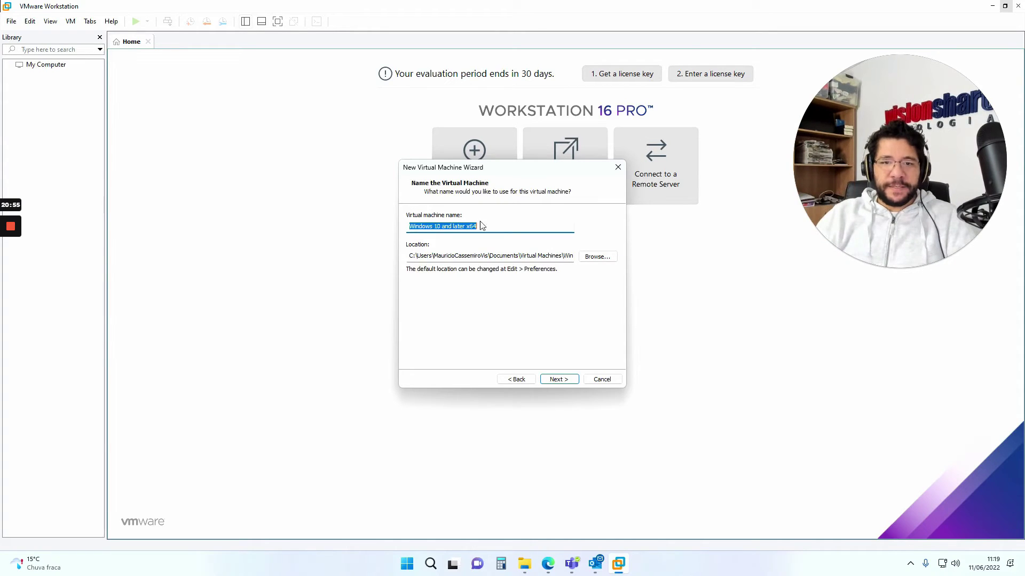
- Shorten the virtual machine name to Windows 10
{"action": "left_click", "coordinate": [417, 227]}
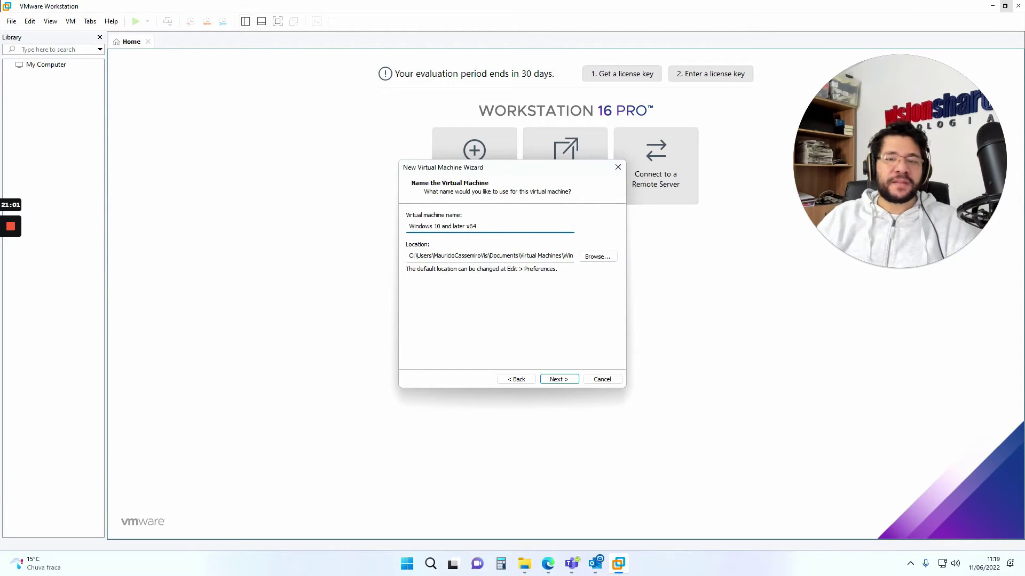
{"action": "key", "text": "BackSpace"}
{"action": "key", "text": "BackSpace"}
{"action": "key", "text": "BackSpace"}
{"action": "key", "text": "BackSpace"}
{"action": "key", "text": "BackSpace"}
{"action": "key", "text": "BackSpace"}
{"action": "key", "text": "BackSpace"}
{"action": "key", "text": "BackSpace"}
{"action": "key", "text": "BackSpace"}
{"action": "key", "text": "BackSpace"}
{"action": "key", "text": "BackSpace"}
{"action": "key", "text": "BackSpace"}
{"action": "key", "text": "BackSpace"}
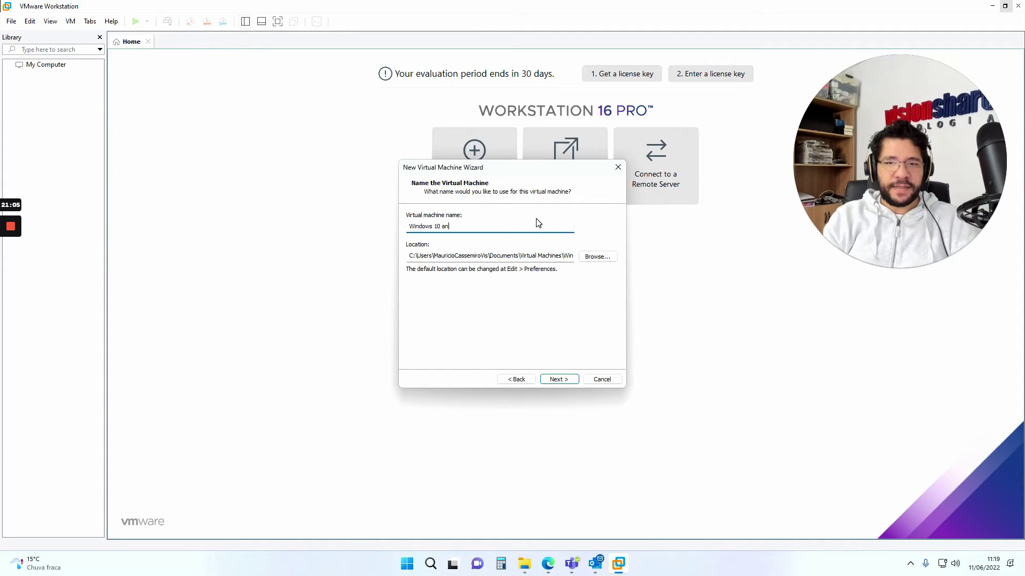
{"action": "type", "text": "x64"}
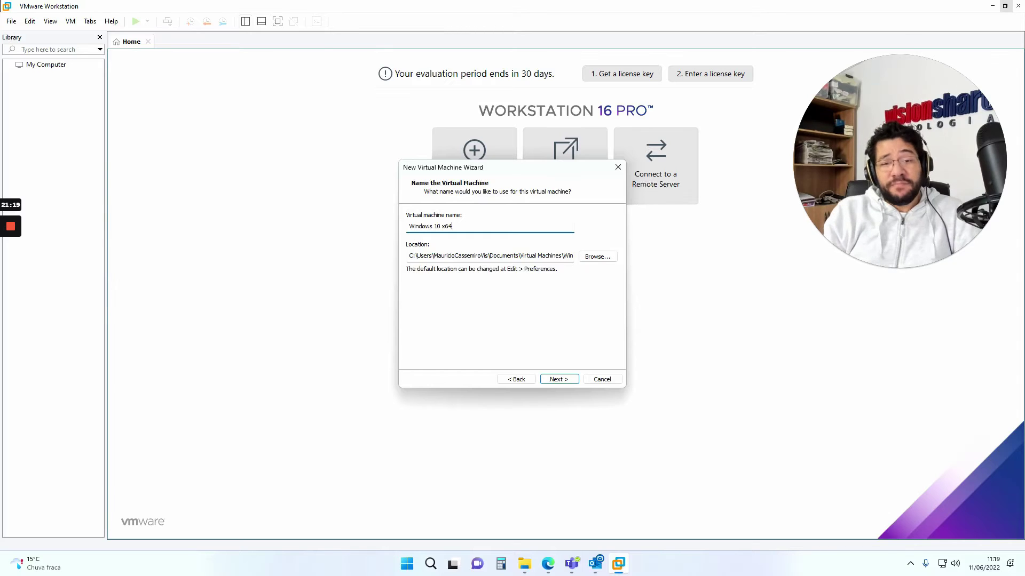
{"action": "key", "text": "BackSpace"}
{"action": "key", "text": "BackSpace"}
{"action": "key", "text": "BackSpace"}
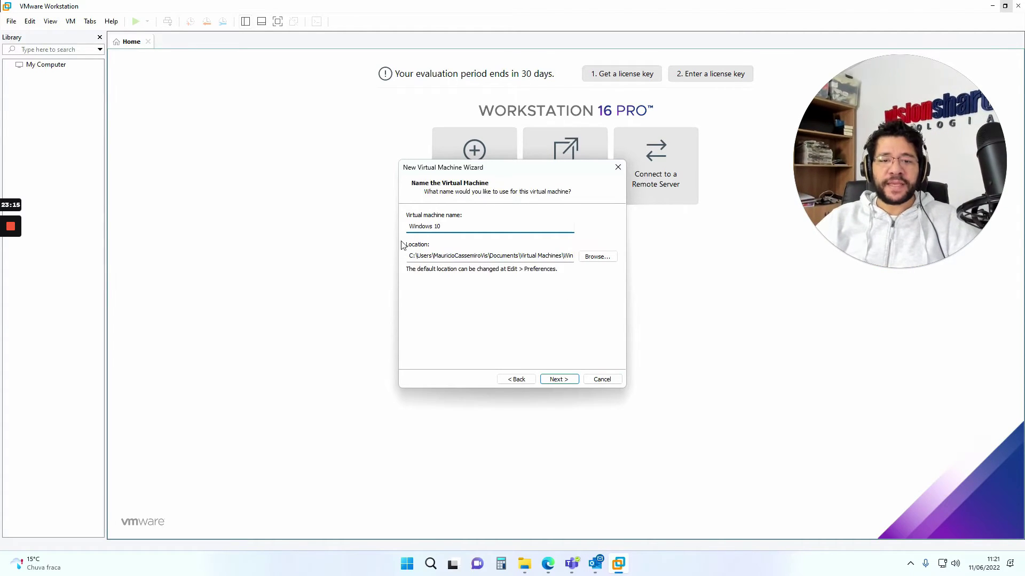
- Review the full location path of the virtual machine, keep the default folder, and continue to the disk capacity settings
{"action": "left_click", "coordinate": [419, 255]}
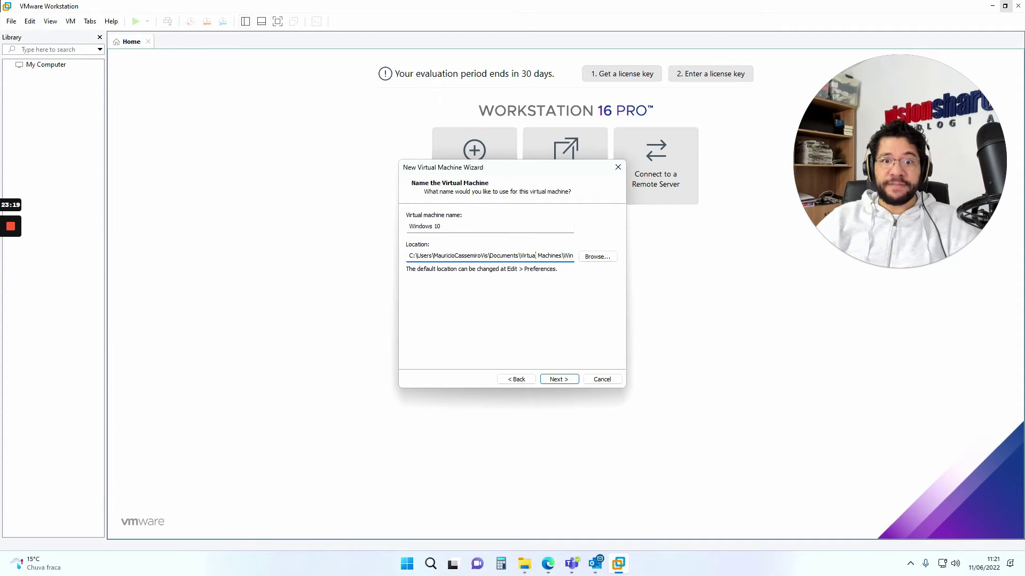
{"action": "left_click_drag", "start_coordinate": [410, 256], "coordinate": [572, 256]}
{"action": "left_click", "coordinate": [561, 256]}
{"action": "left_click_drag", "start_coordinate": [496, 256], "coordinate": [566, 256]}
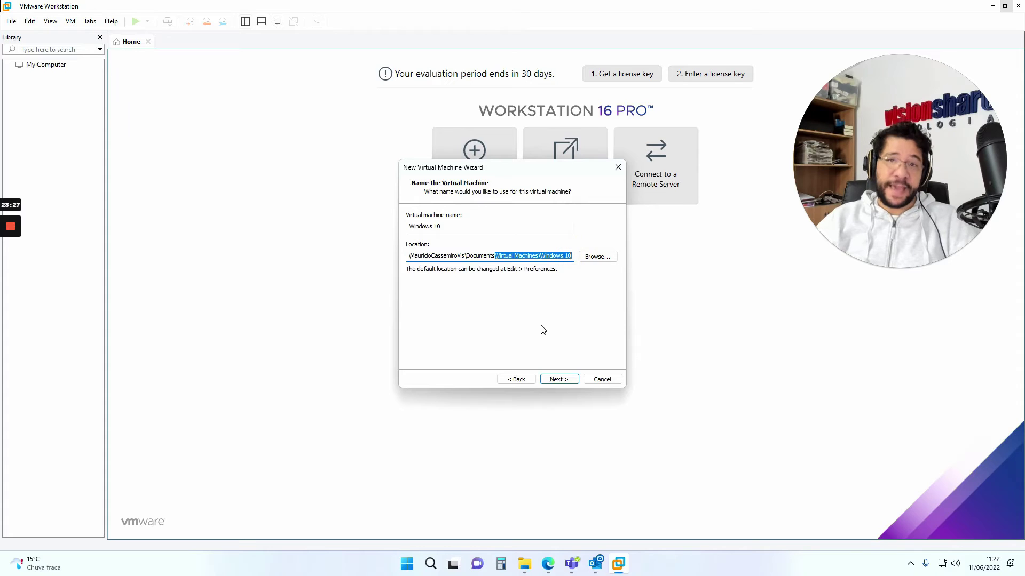
{"action": "left_click", "coordinate": [542, 256]}
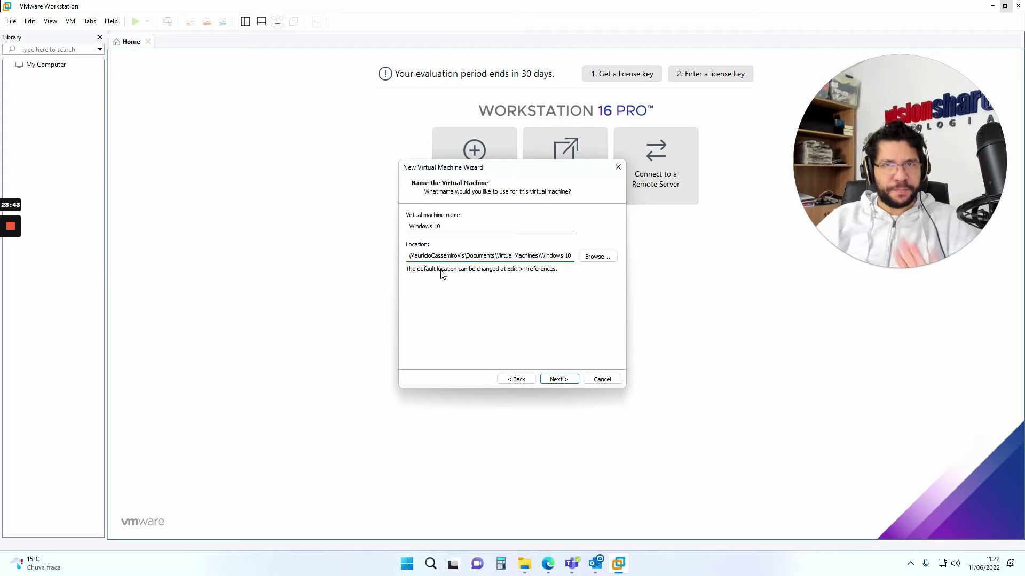
{"action": "left_click", "coordinate": [556, 380]}
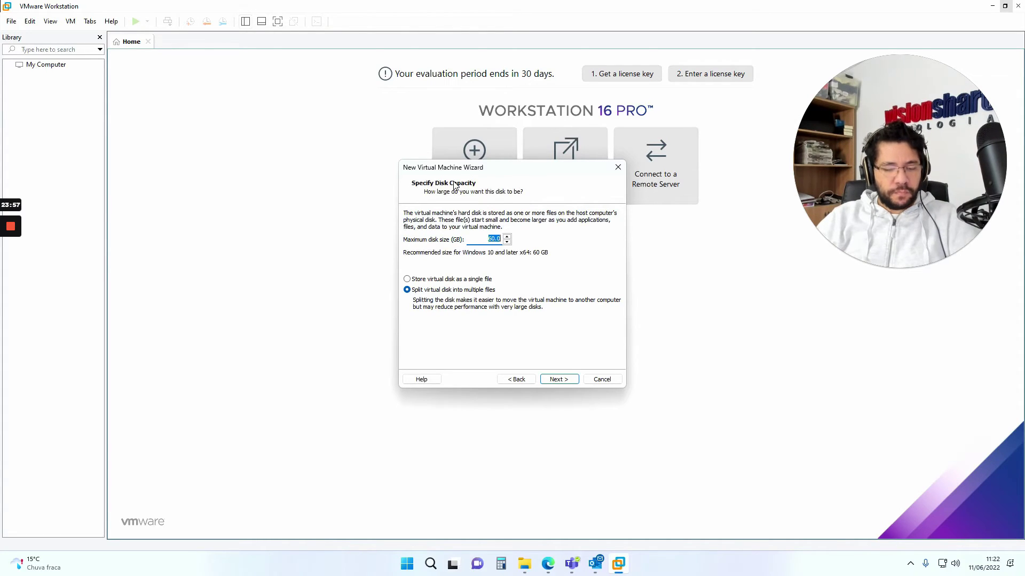
- Check in File Explorer the free space on Disco Local (C:) and the size of the Windows 11 ISO in Downloads
{"action": "key", "text": "super+e"}
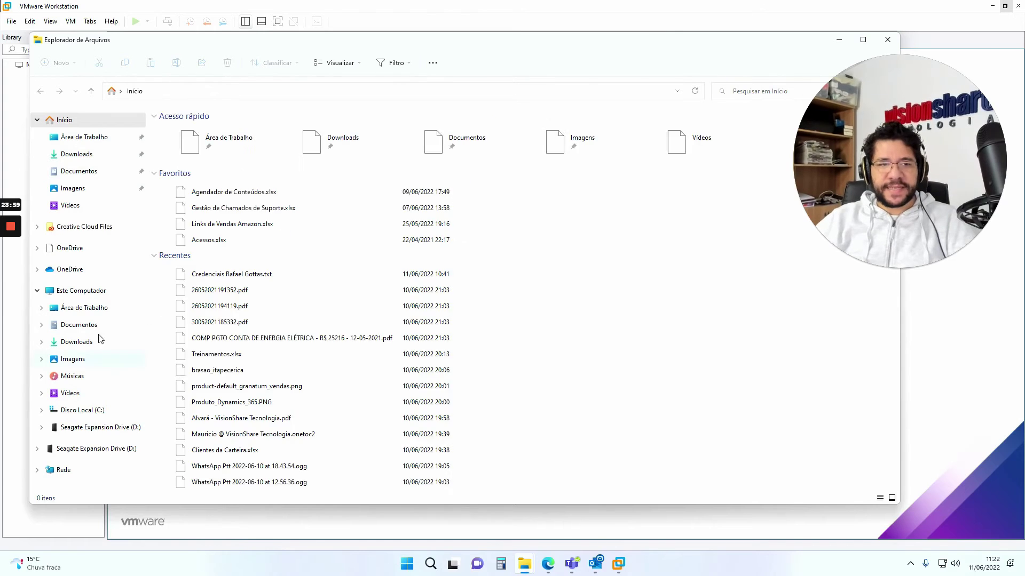
{"action": "left_click", "coordinate": [69, 293]}
{"action": "left_click", "coordinate": [267, 221]}
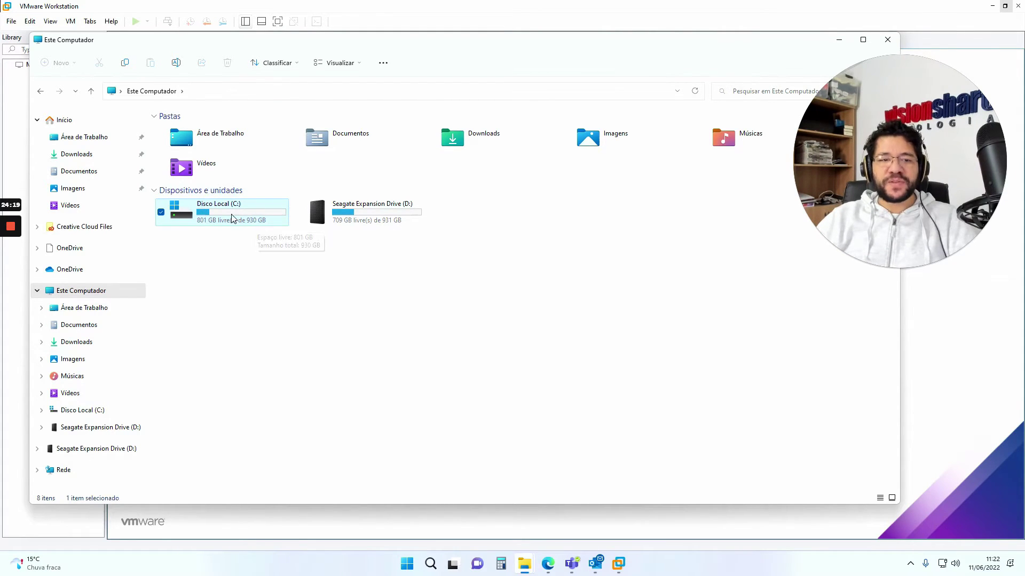
{"action": "left_click", "coordinate": [888, 41]}
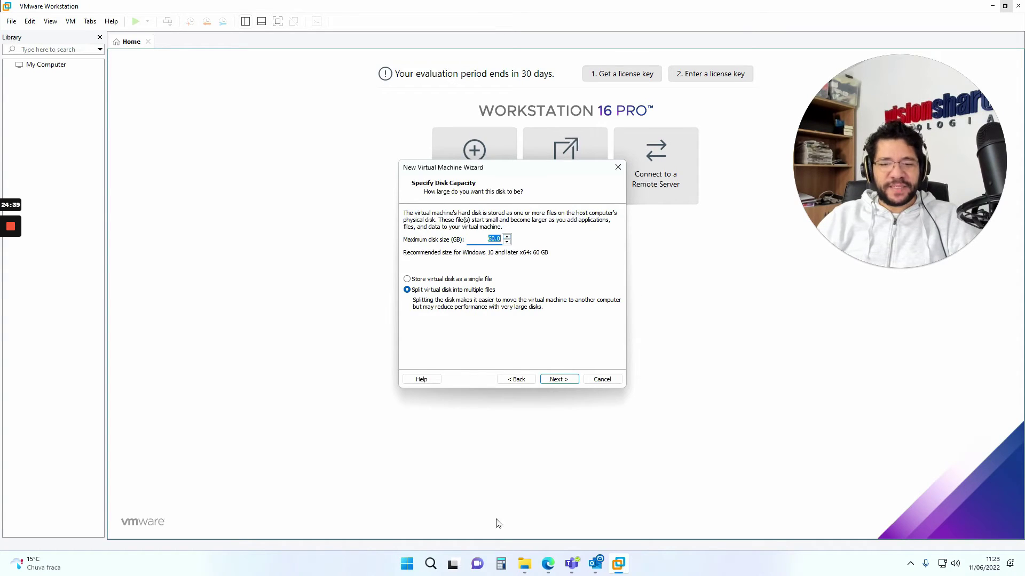
{"action": "left_click", "coordinate": [524, 564]}
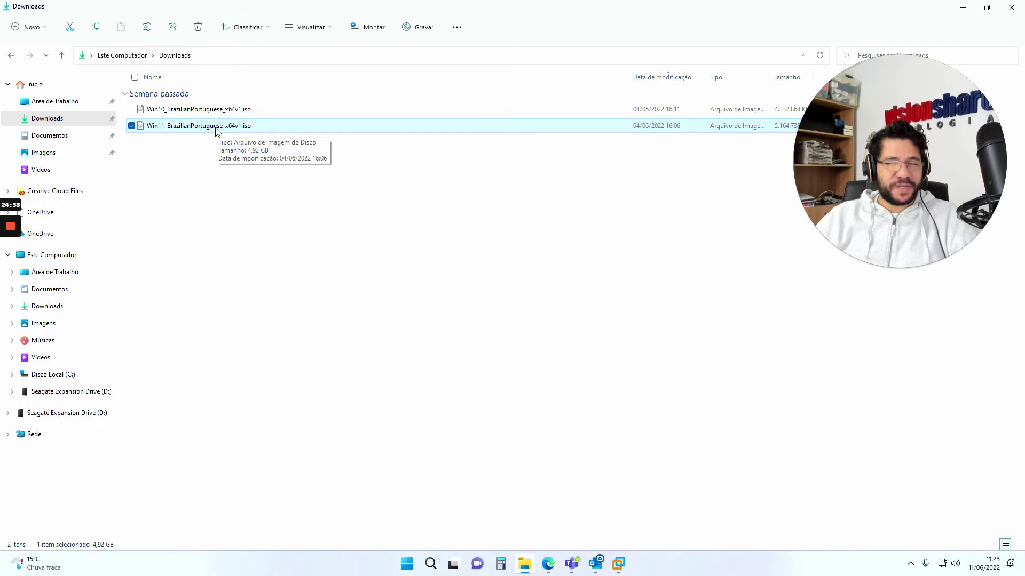
{"action": "left_click", "coordinate": [962, 10]}
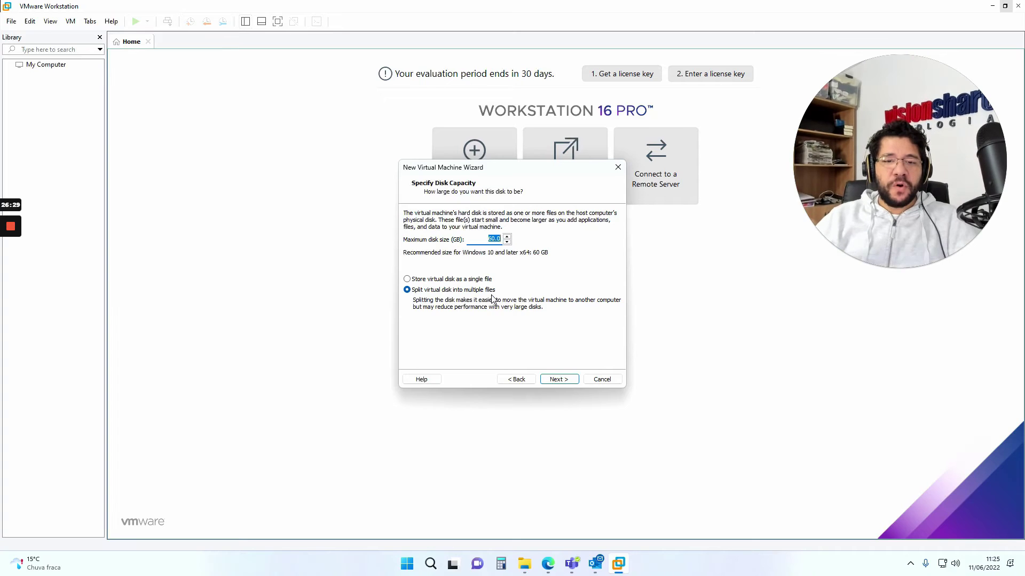
- Set the virtual disk to be stored as a single file and continue to the summary of the machine's settings
{"action": "left_click", "coordinate": [408, 280]}
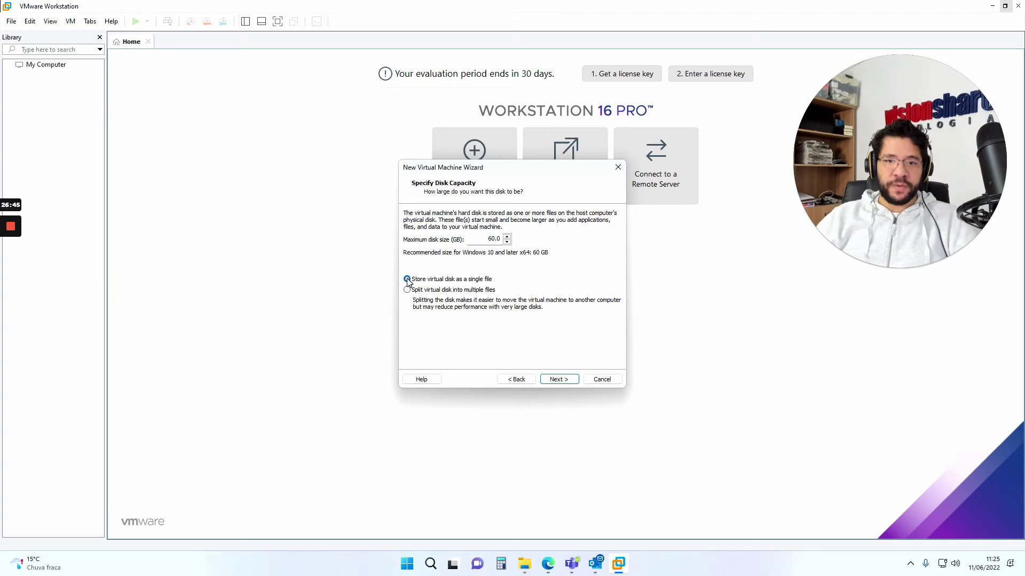
{"action": "left_click", "coordinate": [559, 379]}
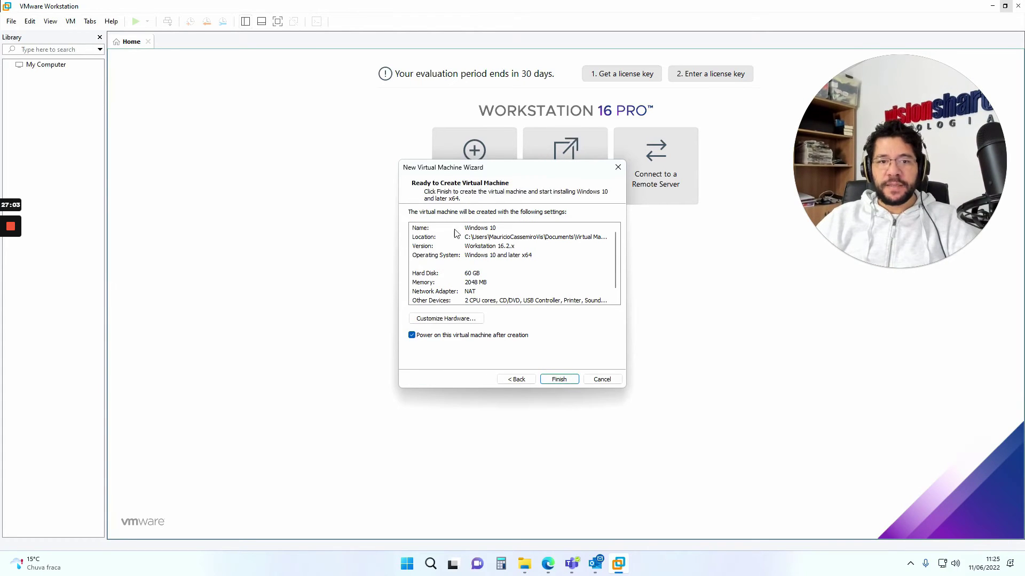
- Examine the summary of the new virtual machine, including its location, version, operating system, memory, network adapter and other devices
{"action": "left_click", "coordinate": [486, 237]}
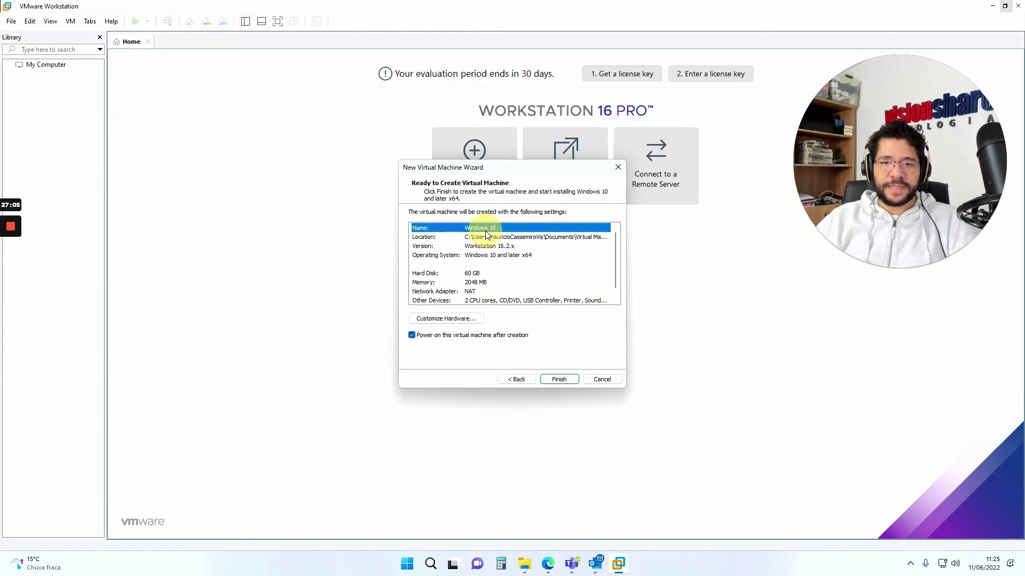
{"action": "left_click", "coordinate": [501, 246]}
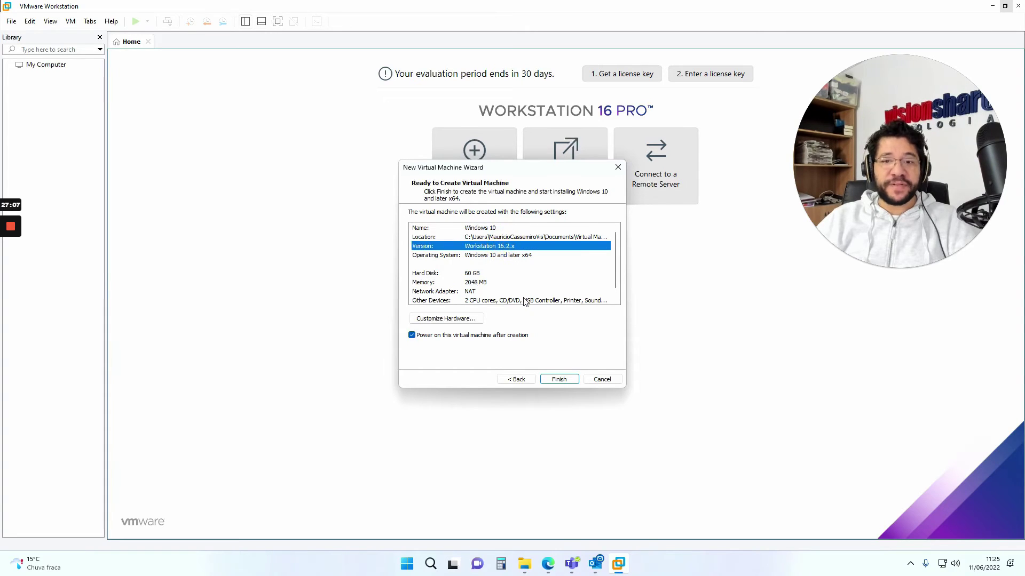
{"action": "left_click", "coordinate": [498, 256]}
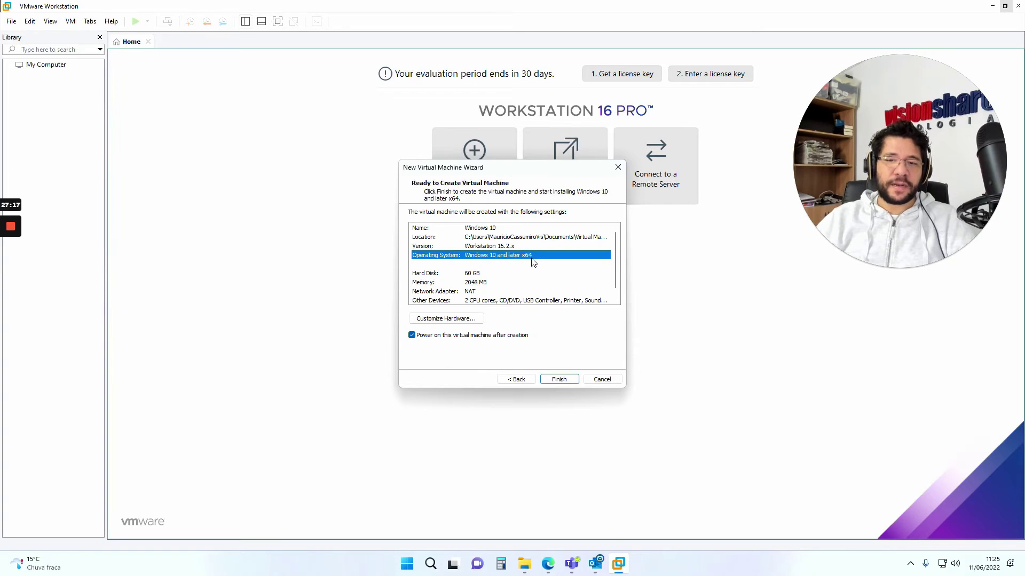
{"action": "scroll", "coordinate": [515, 285], "scroll_direction": "down", "scroll_amount": 1}
{"action": "left_click", "coordinate": [489, 265]}
{"action": "left_click", "coordinate": [490, 273]}
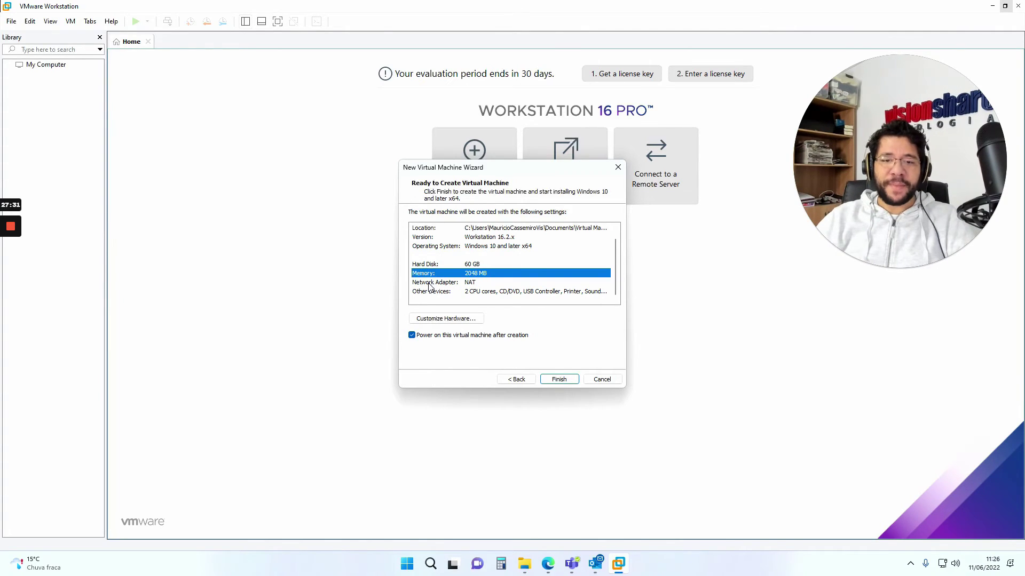
{"action": "left_click", "coordinate": [486, 285]}
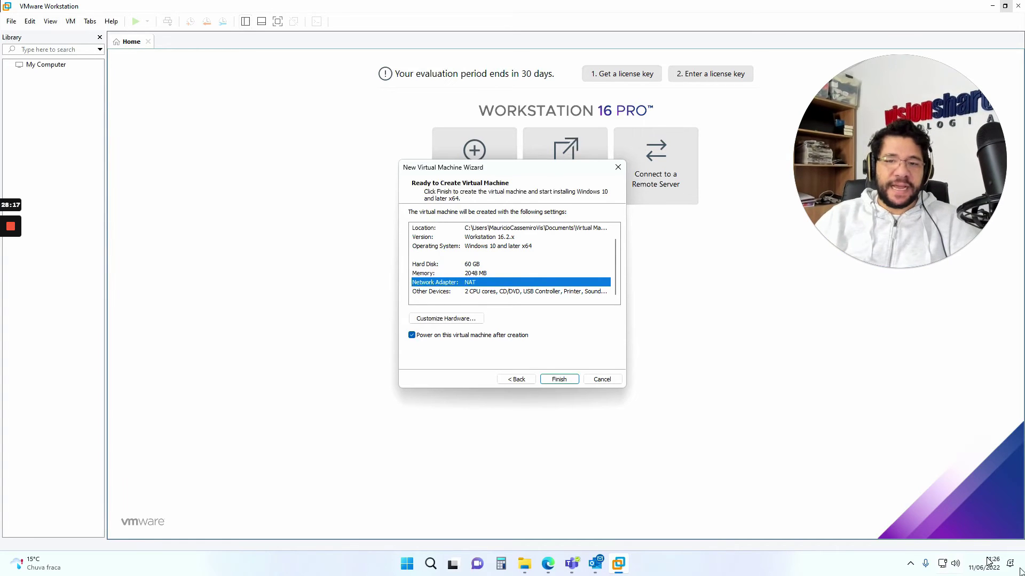
{"action": "left_click", "coordinate": [547, 292]}
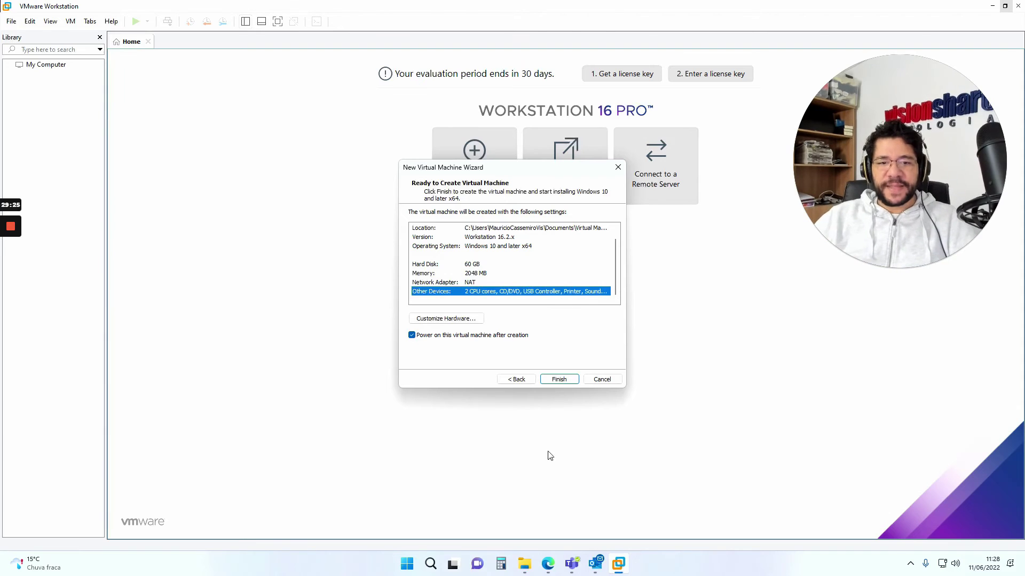
- Open the hardware customization for the new virtual machine and view its memory and processor settings
{"action": "left_click", "coordinate": [447, 321]}
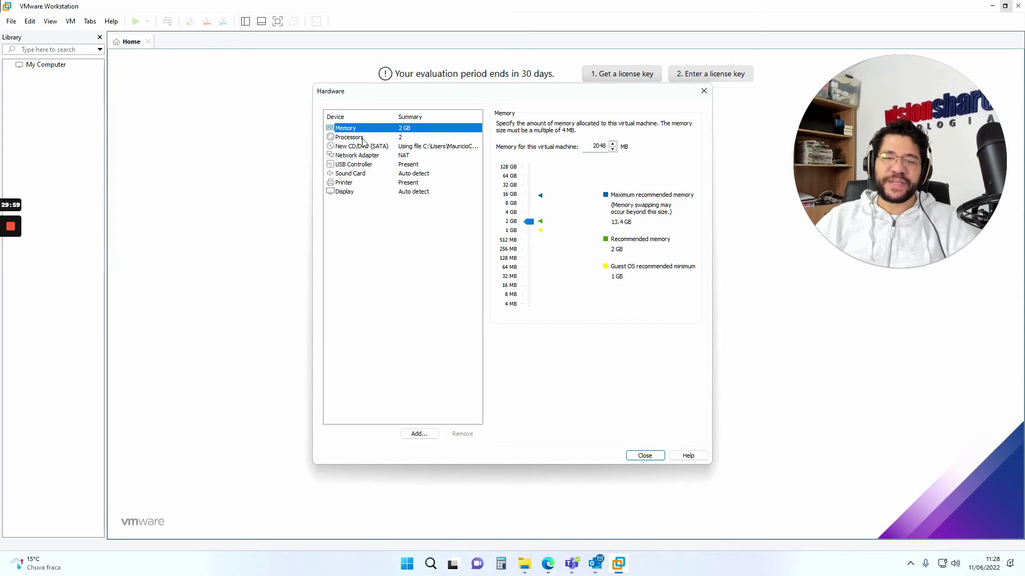
{"action": "left_click", "coordinate": [391, 138]}
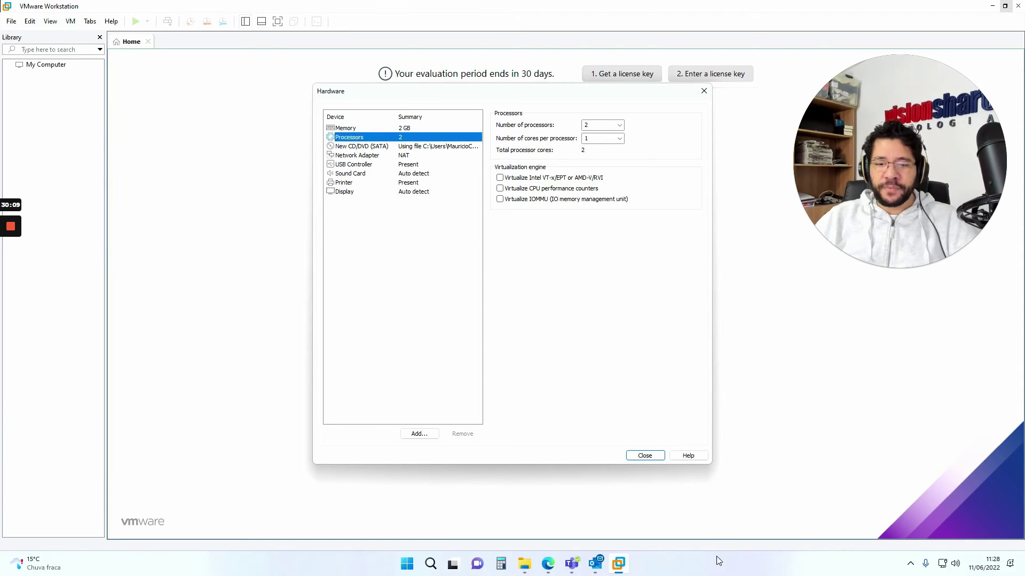
- Check the host CPU's number of cores and logical processors in Gerenciador de Tarefas (Task Manager), and close it
{"action": "key", "text": "super"}
{"action": "type", "text": "gerenc"}
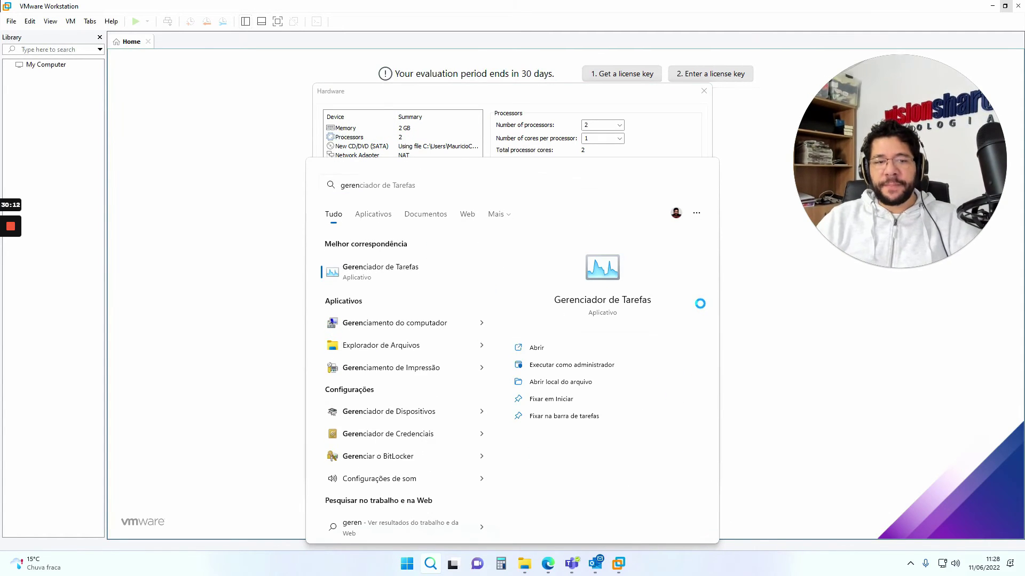
{"action": "key", "text": "Escape"}
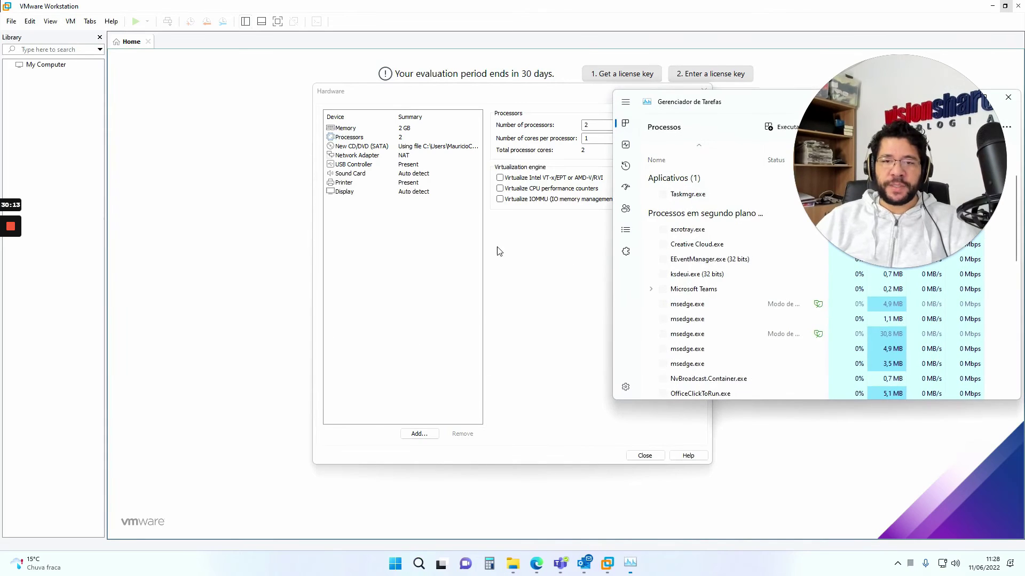
{"action": "left_click_drag", "start_coordinate": [698, 104], "coordinate": [257, 168]}
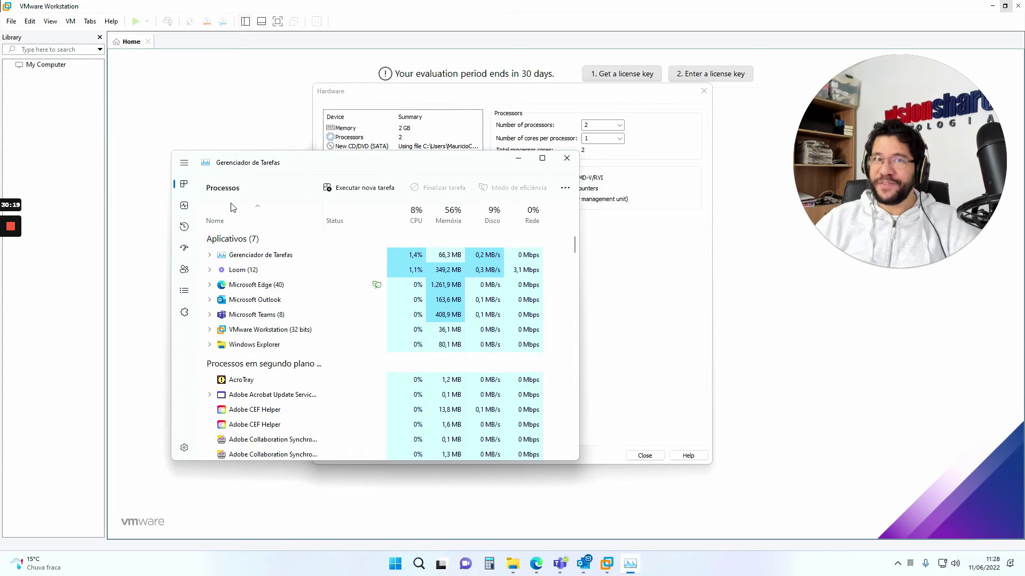
{"action": "left_click_drag", "start_coordinate": [342, 163], "coordinate": [300, 213]}
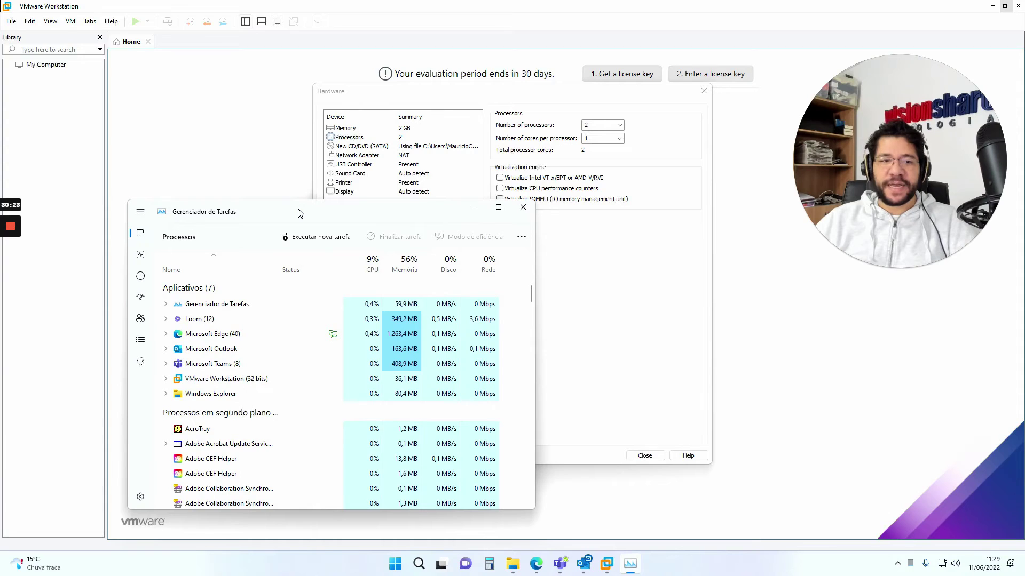
{"action": "left_click", "coordinate": [141, 255]}
{"action": "left_click_drag", "start_coordinate": [261, 208], "coordinate": [227, 112]}
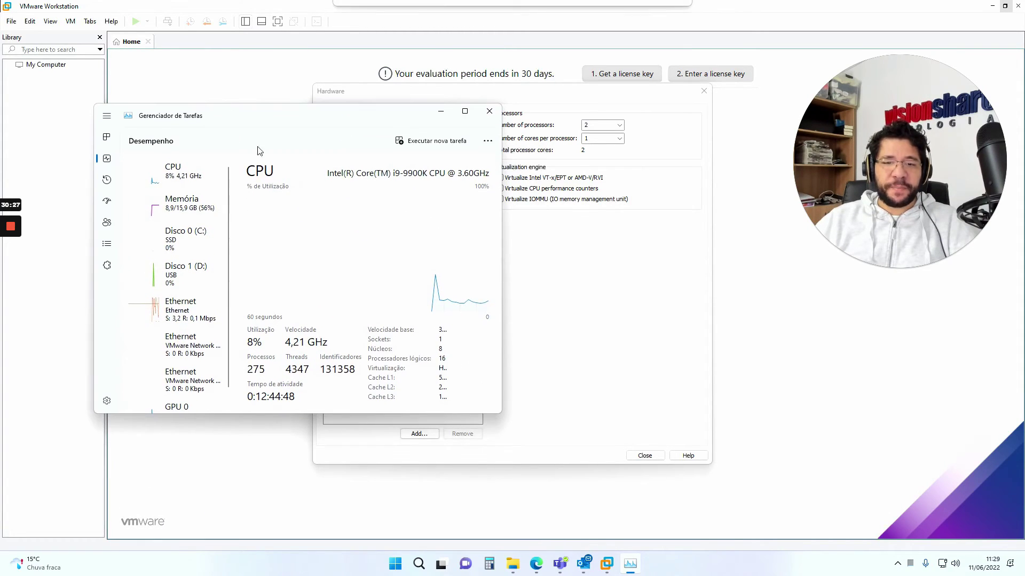
{"action": "left_click_drag", "start_coordinate": [501, 414], "coordinate": [577, 493]}
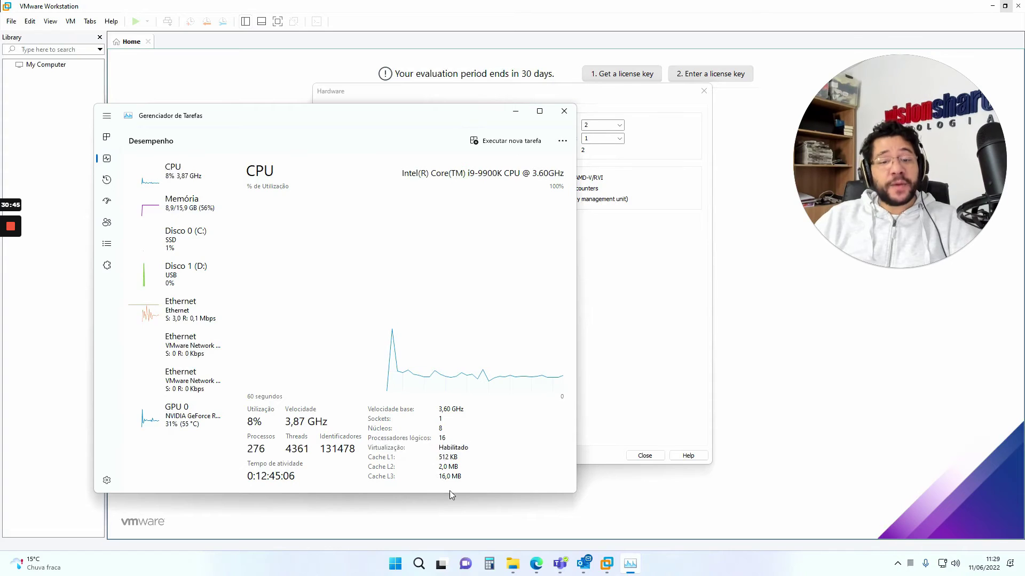
{"action": "left_click_drag", "start_coordinate": [320, 115], "coordinate": [269, 128]}
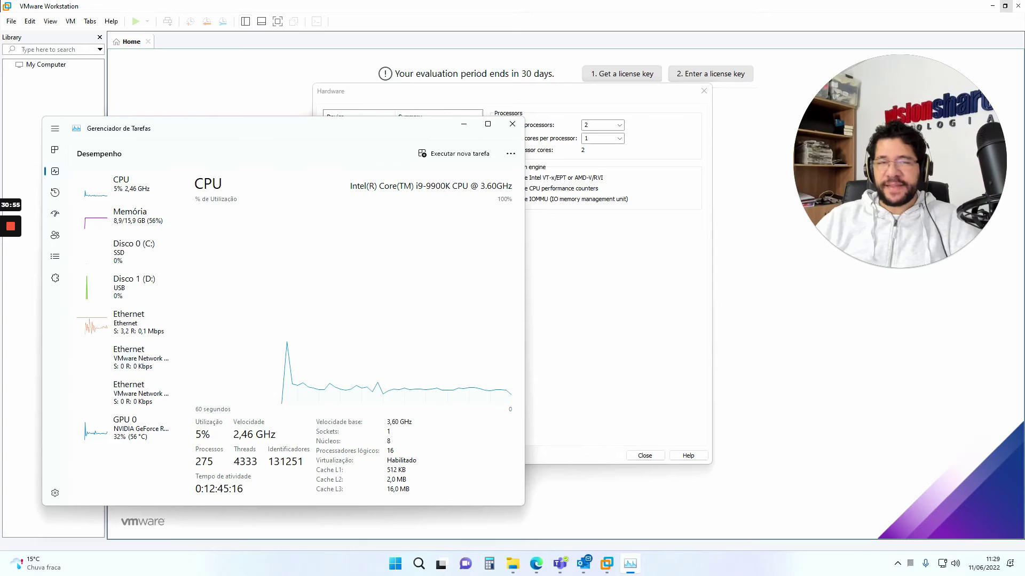
{"action": "left_click", "coordinate": [513, 126]}
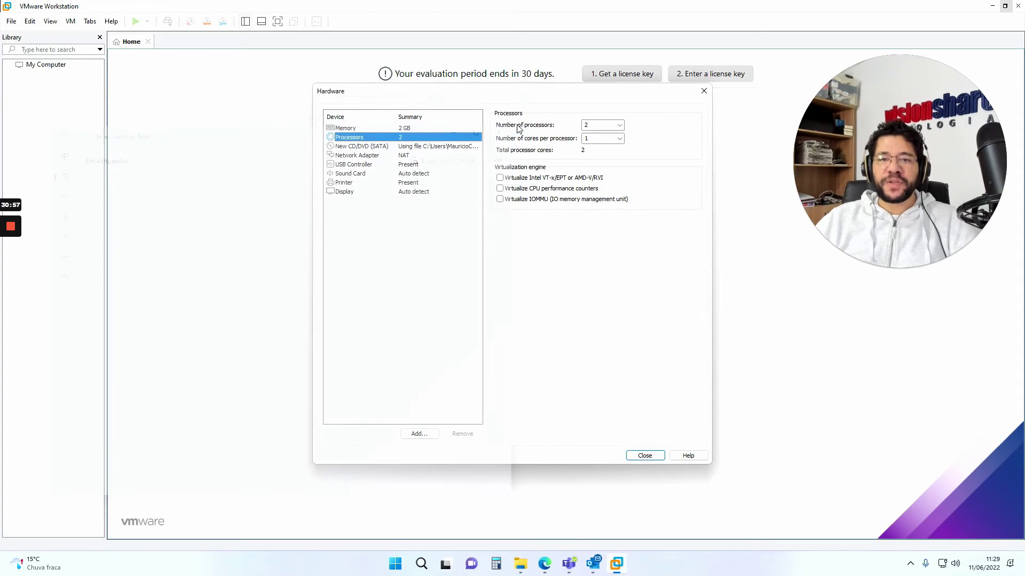
- Review the processor and CD/DVD settings of the virtual machine, and turn off connecting the CD/DVD drive at power on
{"action": "left_click_drag", "start_coordinate": [575, 99], "coordinate": [567, 141]}
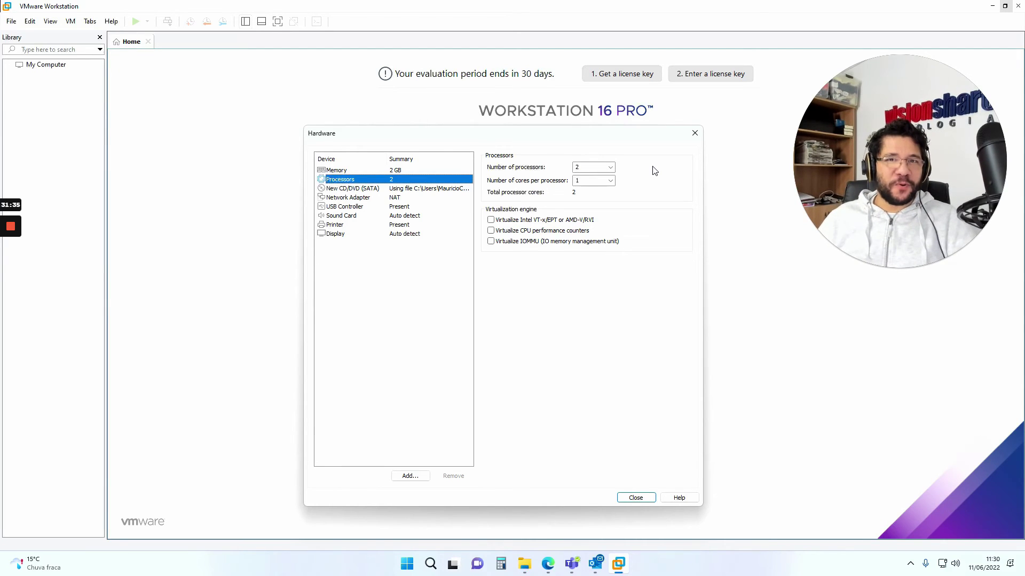
{"action": "left_click", "coordinate": [417, 190]}
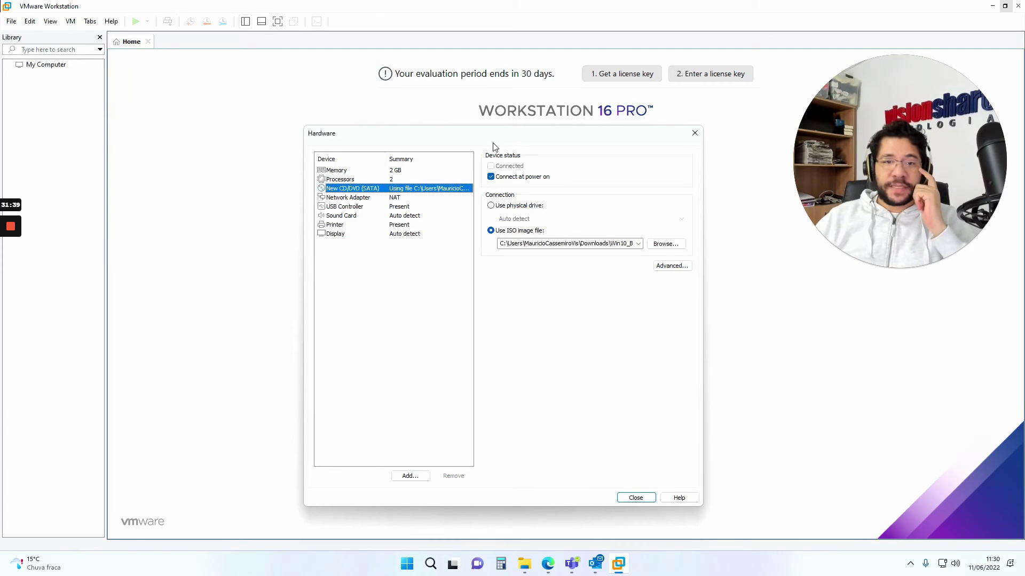
{"action": "left_click", "coordinate": [416, 180]}
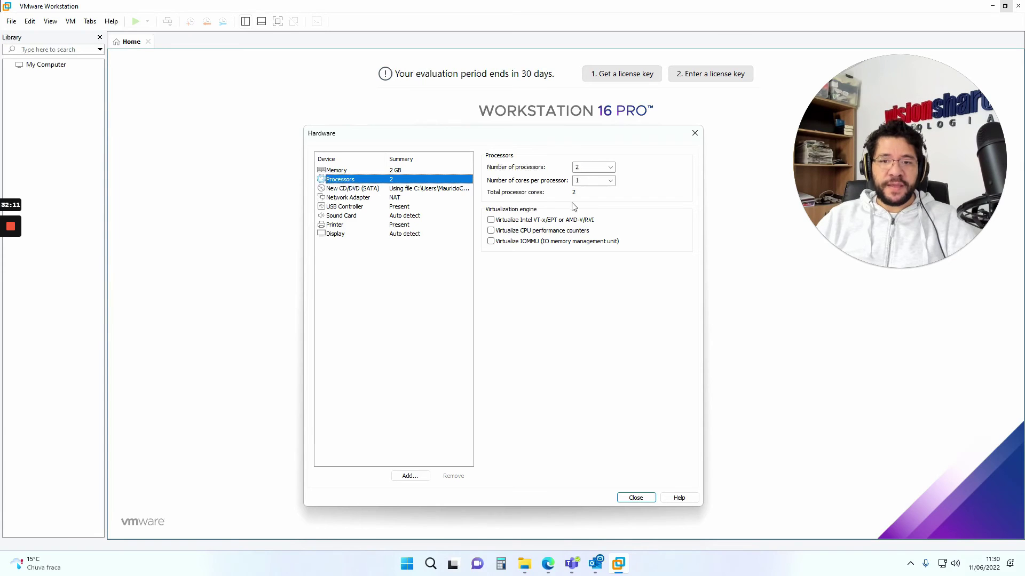
{"action": "left_click", "coordinate": [352, 190]}
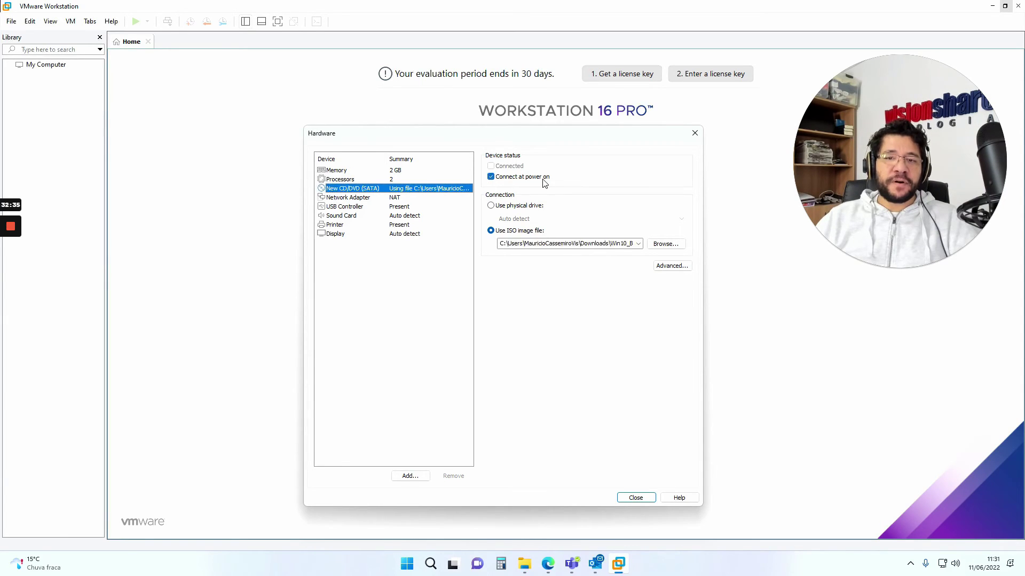
{"action": "left_click", "coordinate": [491, 176]}
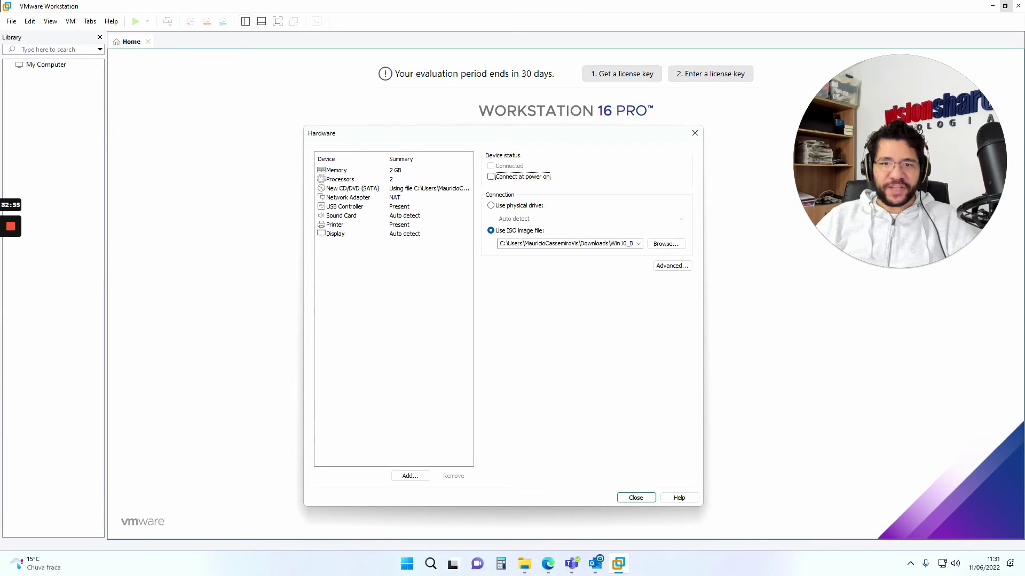
- View the CD/DVD drive's advanced settings without changing them, and inspect the network adapter's connection options
{"action": "left_click", "coordinate": [672, 266]}
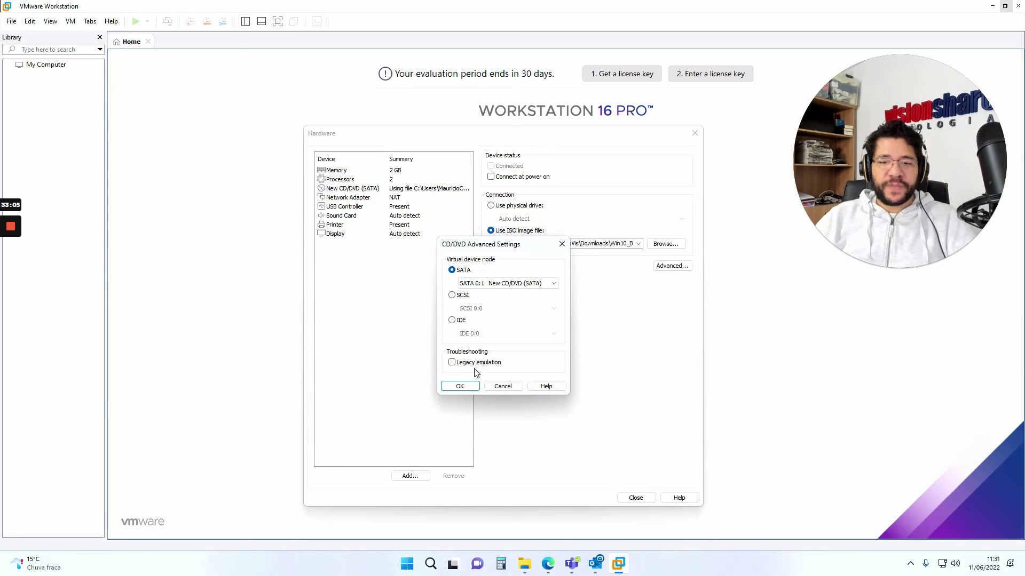
{"action": "left_click", "coordinate": [561, 244]}
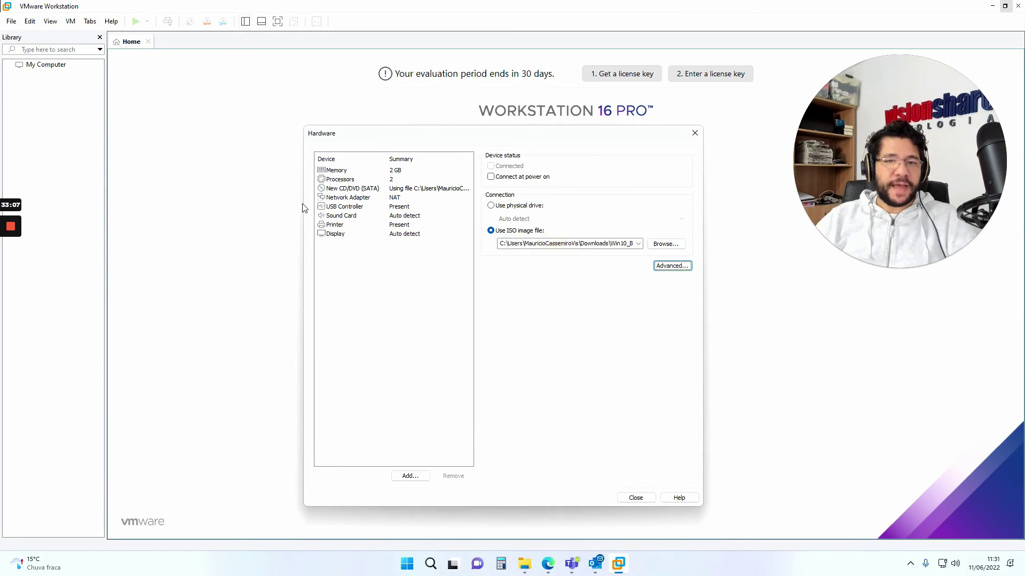
{"action": "left_click", "coordinate": [340, 207]}
{"action": "left_click", "coordinate": [341, 198]}
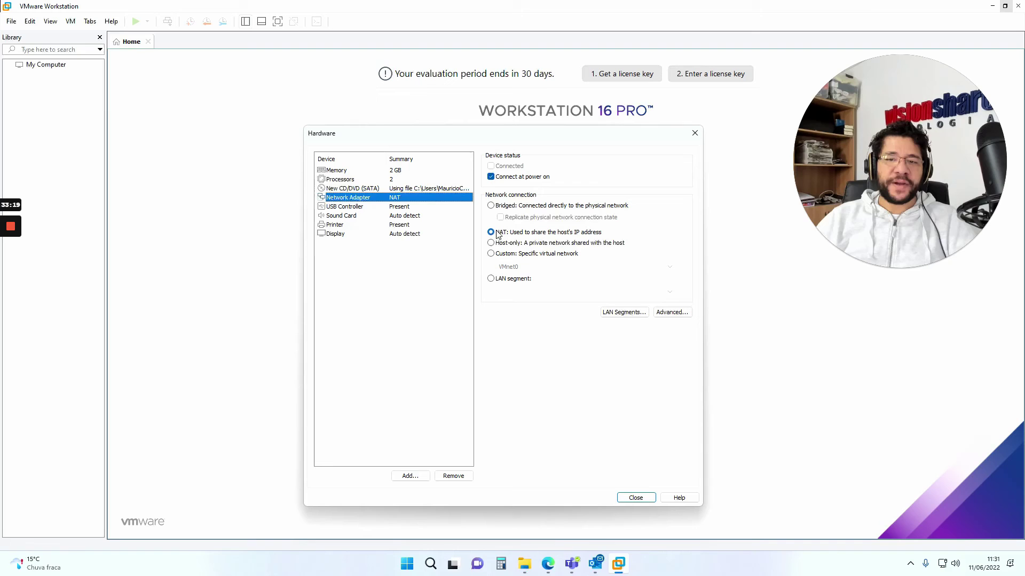
- Turn off sharing Bluetooth devices with the virtual machine on the USB controller, and view the available USB compatibility versions
{"action": "left_click", "coordinate": [351, 208]}
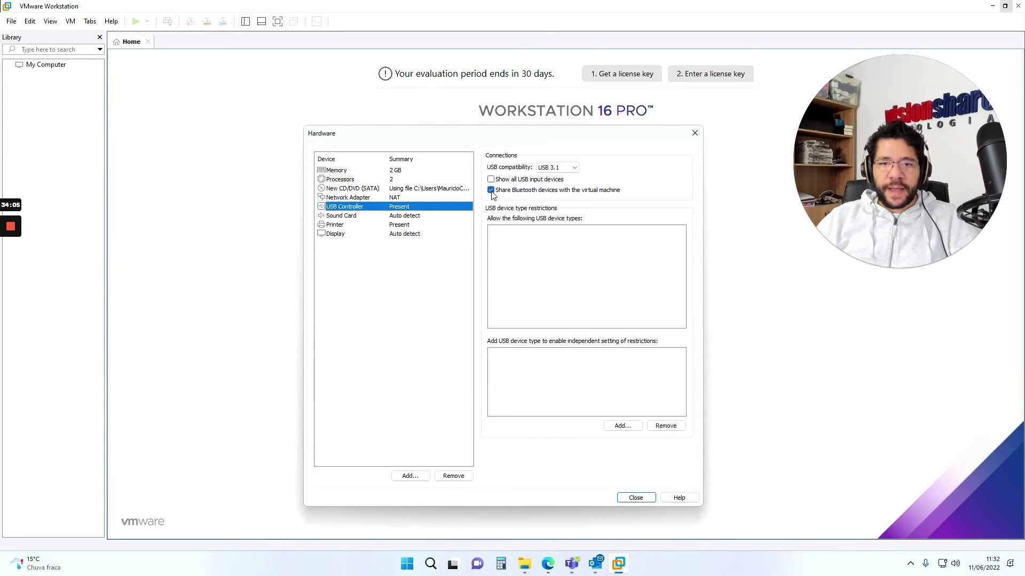
{"action": "left_click", "coordinate": [491, 191]}
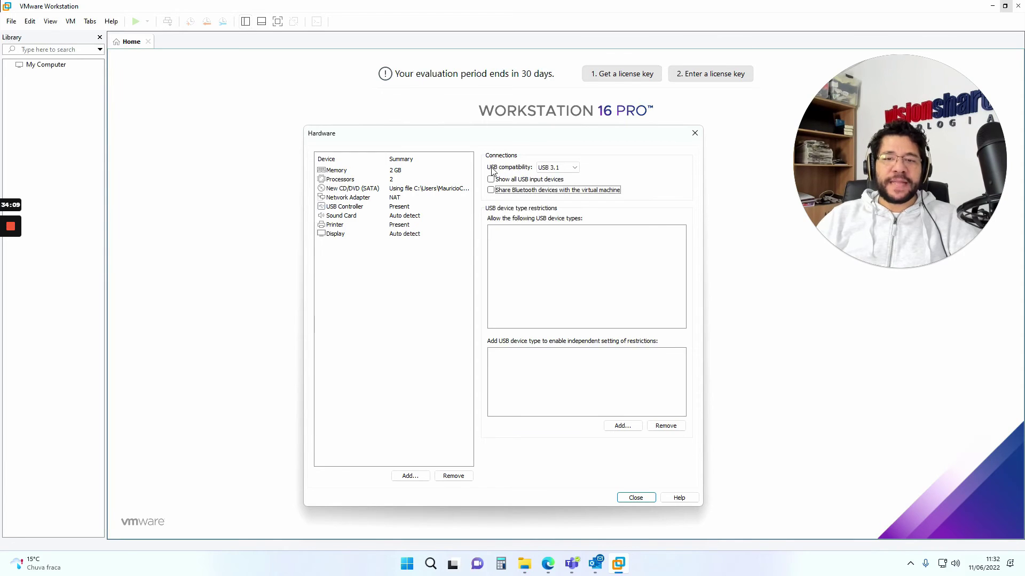
{"action": "left_click", "coordinate": [574, 169]}
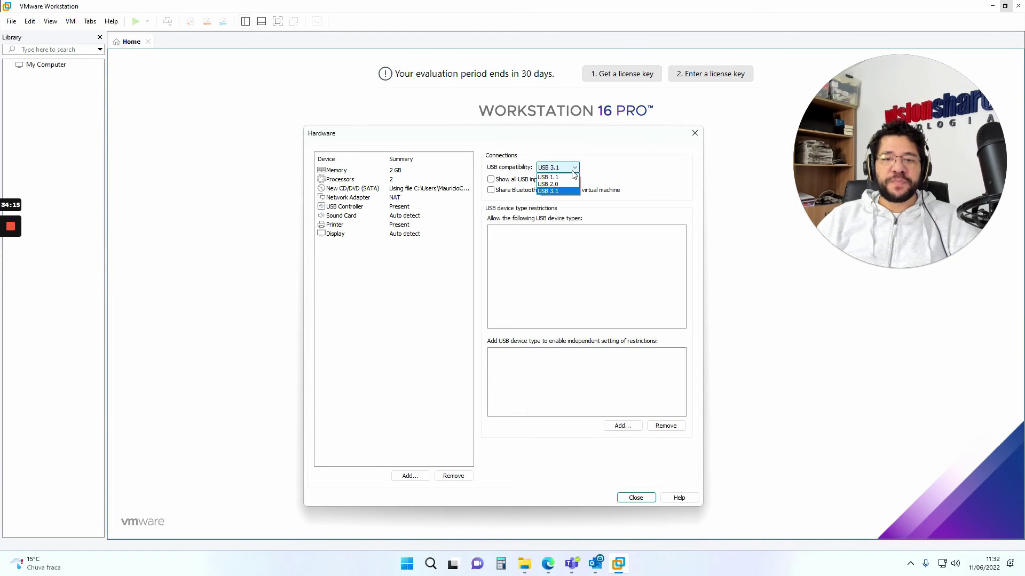
{"action": "left_click", "coordinate": [636, 170]}
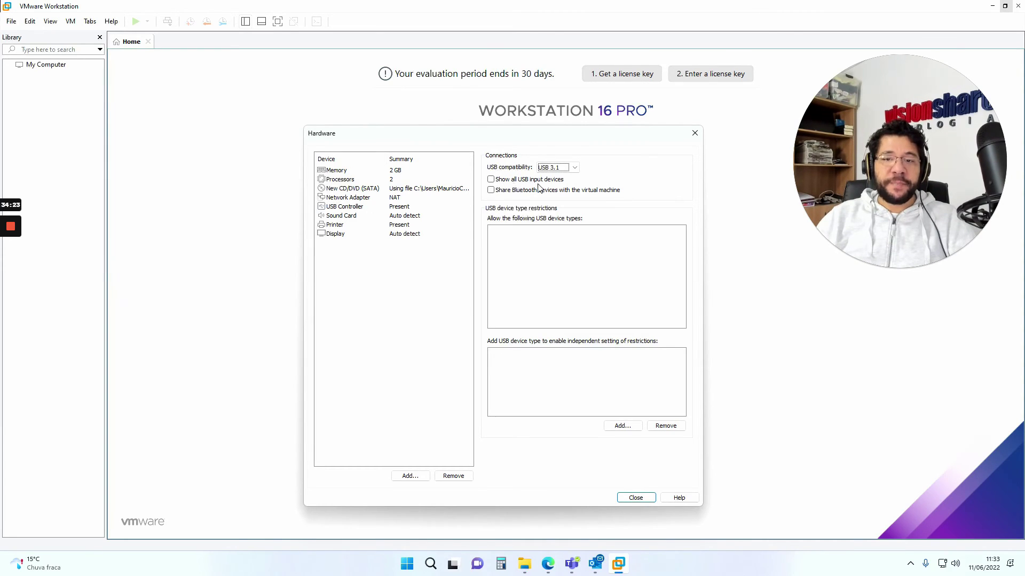
- Review the sound card, printer and display settings of the virtual machine
{"action": "left_click", "coordinate": [353, 216]}
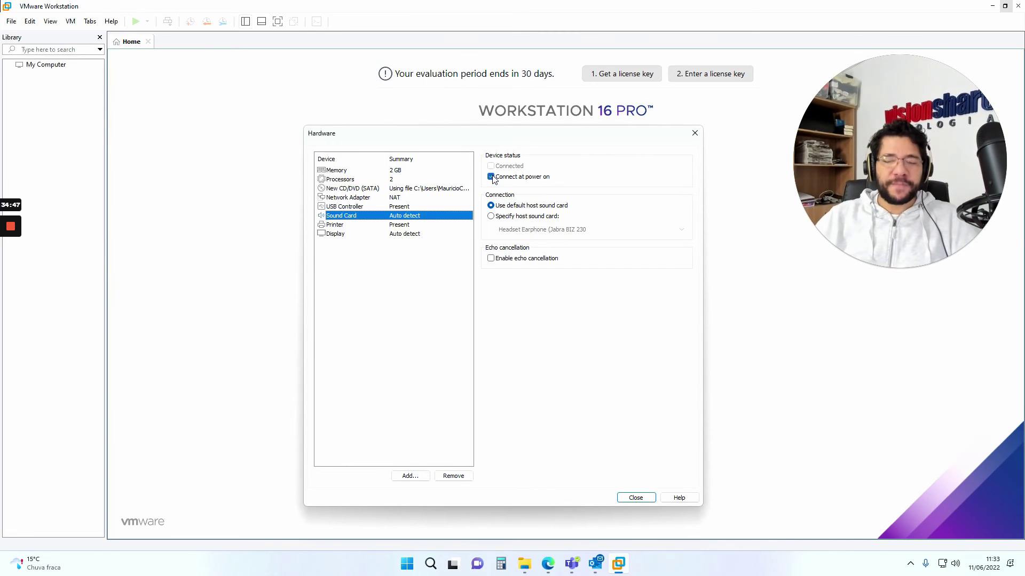
{"action": "left_click", "coordinate": [364, 226]}
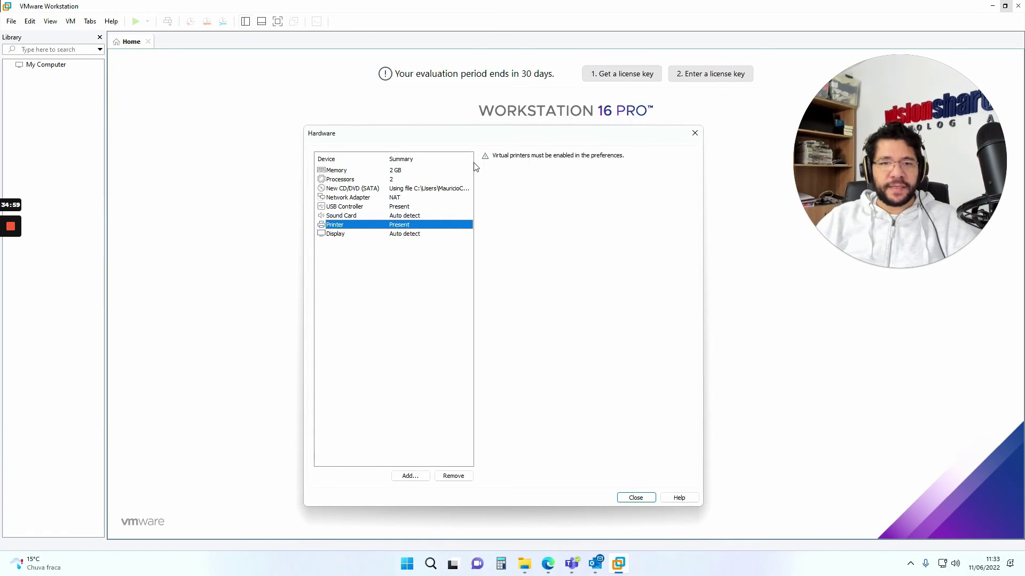
{"action": "left_click", "coordinate": [409, 237]}
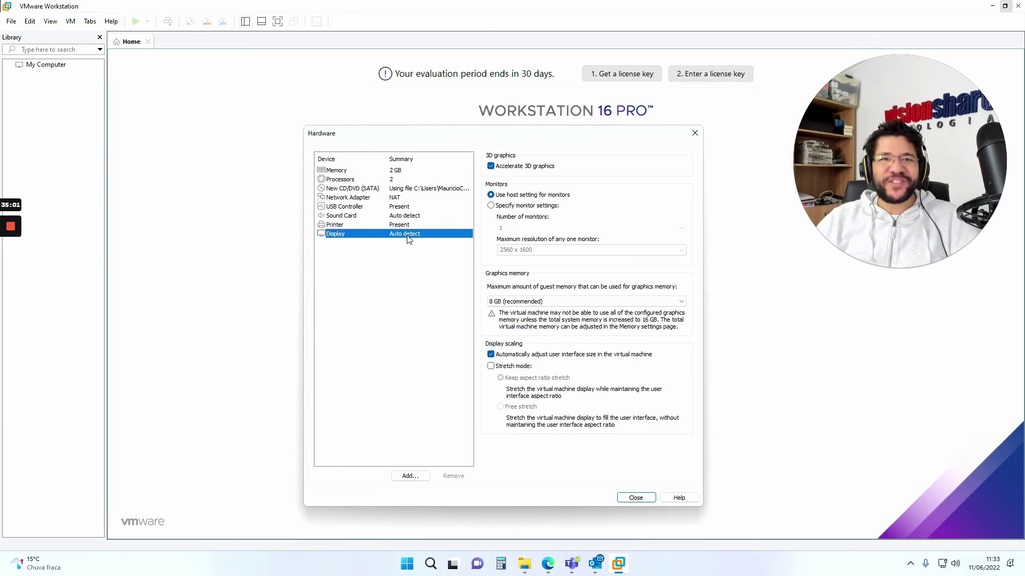
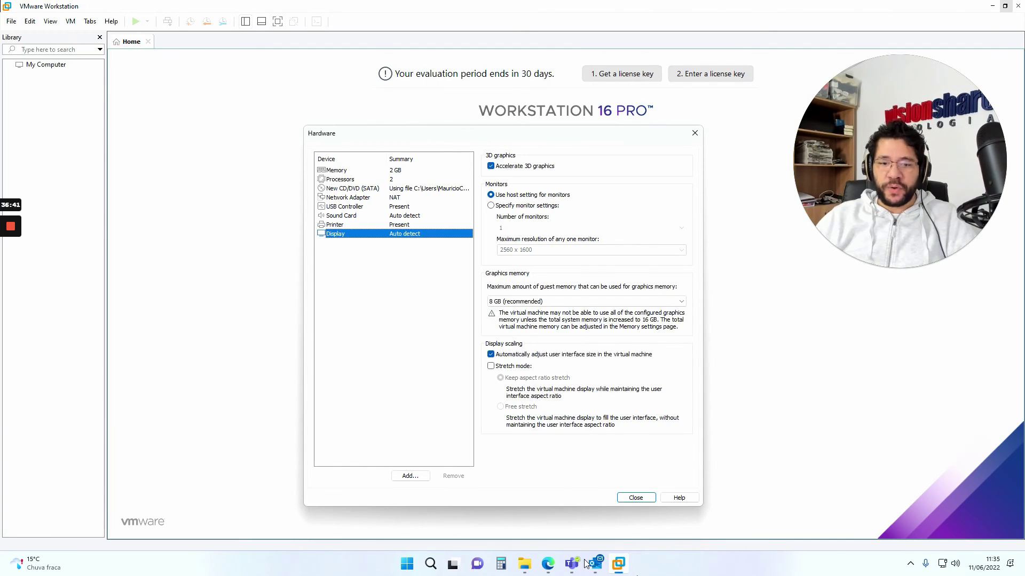
- Search Windows for Gerenciador de Tarefas (Task Manager) and open it on its performance view over the hardware settings
{"action": "key", "text": "super"}
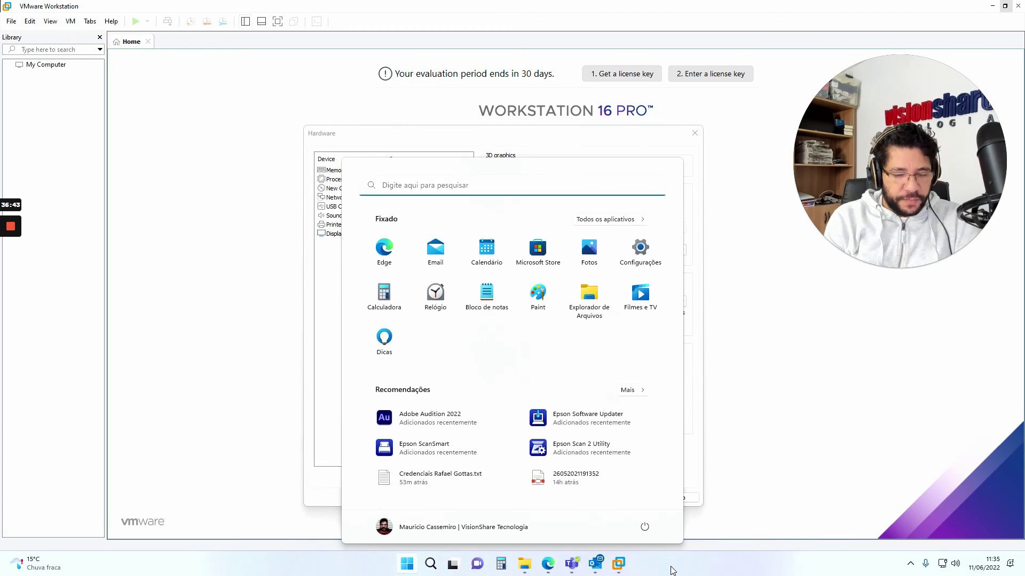
{"action": "type", "text": "gerencia"}
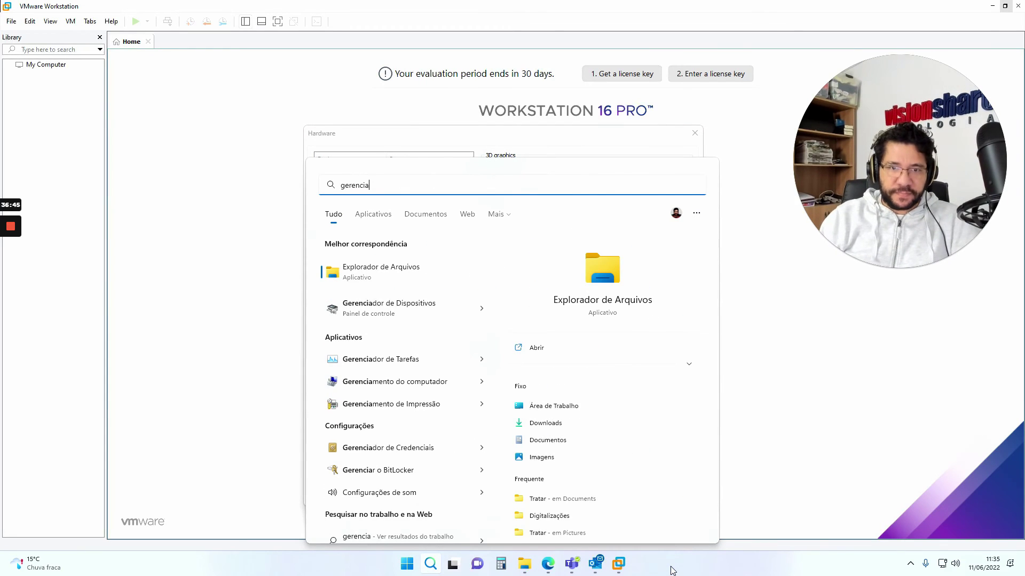
{"action": "key", "text": "Down"}
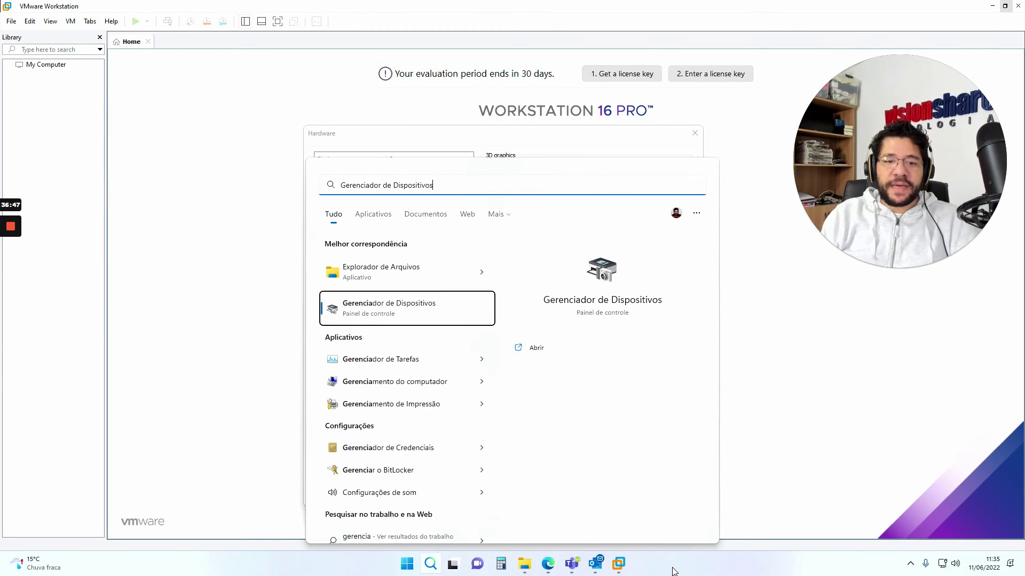
{"action": "key", "text": "BackSpace"}
{"action": "key", "text": "BackSpace"}
{"action": "key", "text": "BackSpace"}
{"action": "key", "text": "BackSpace"}
{"action": "key", "text": "BackSpace"}
{"action": "key", "text": "BackSpace"}
{"action": "key", "text": "BackSpace"}
{"action": "key", "text": "BackSpace"}
{"action": "key", "text": "BackSpace"}
{"action": "key", "text": "BackSpace"}
{"action": "key", "text": "BackSpace"}
{"action": "key", "text": "BackSpace"}
{"action": "key", "text": "BackSpace"}
{"action": "key", "text": "BackSpace"}
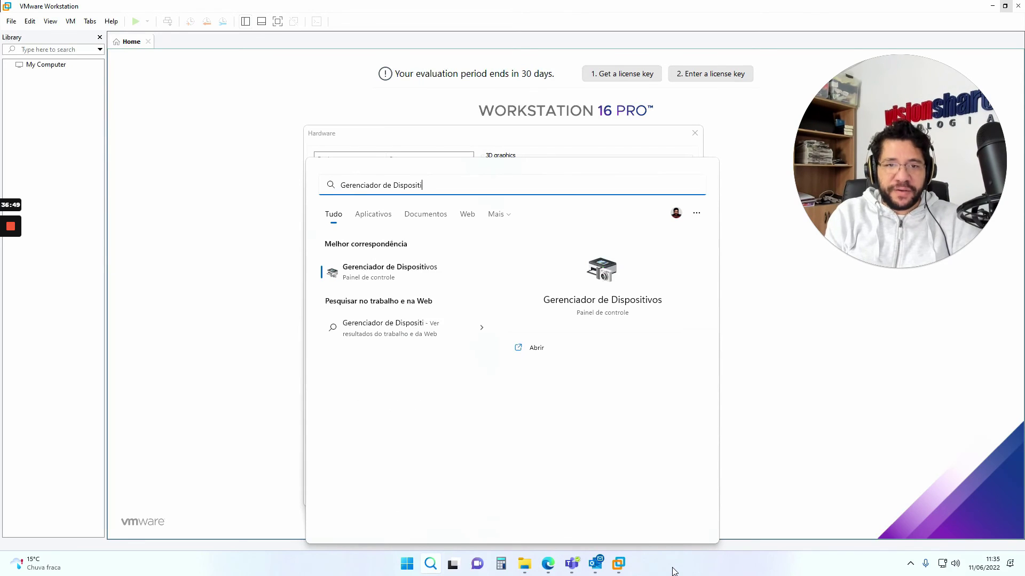
{"action": "key", "text": "BackSpace"}
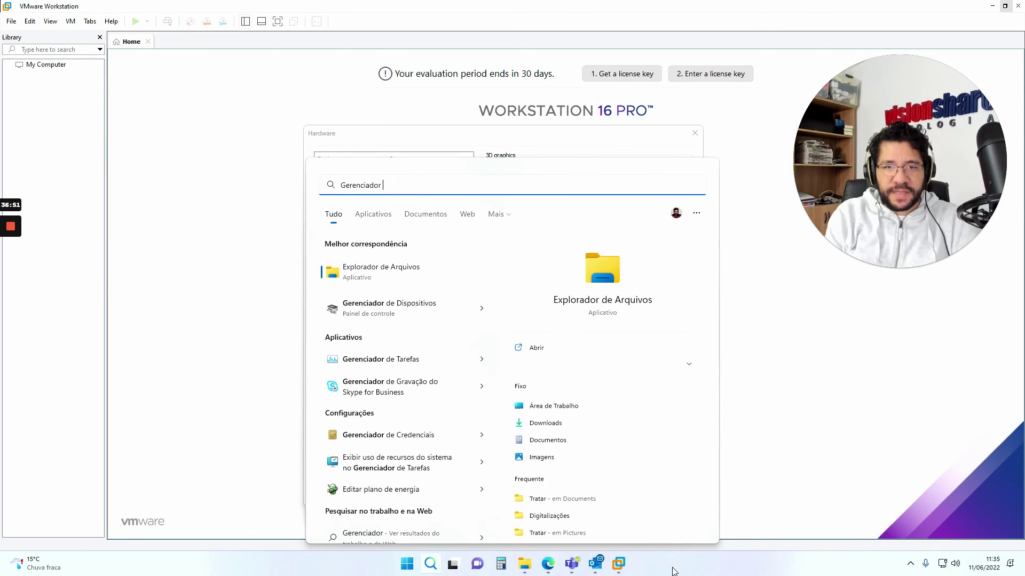
{"action": "key", "text": "Down"}
{"action": "key", "text": "Down"}
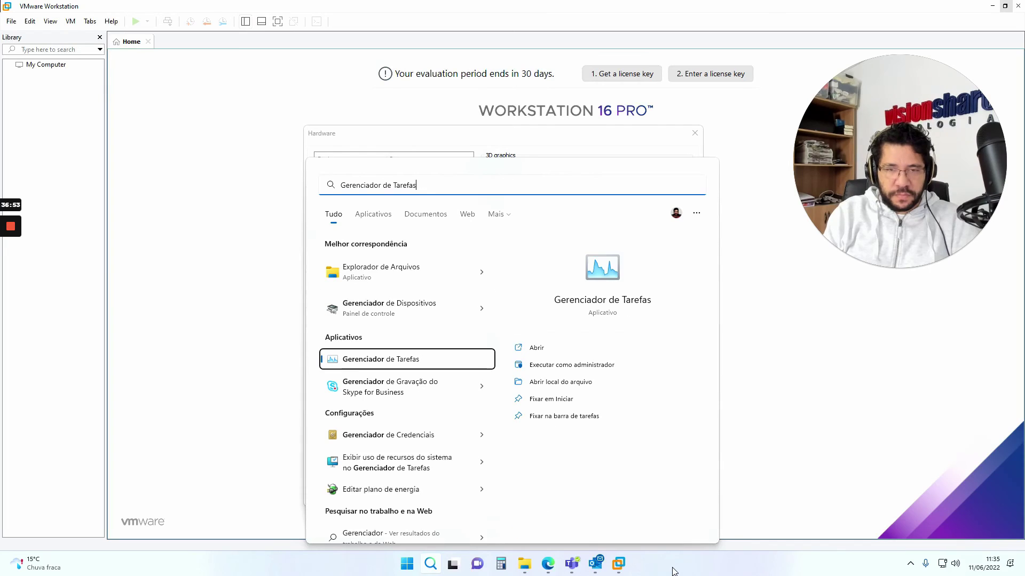
{"action": "key", "text": "Return"}
{"action": "left_click_drag", "start_coordinate": [227, 133], "coordinate": [340, 109]}
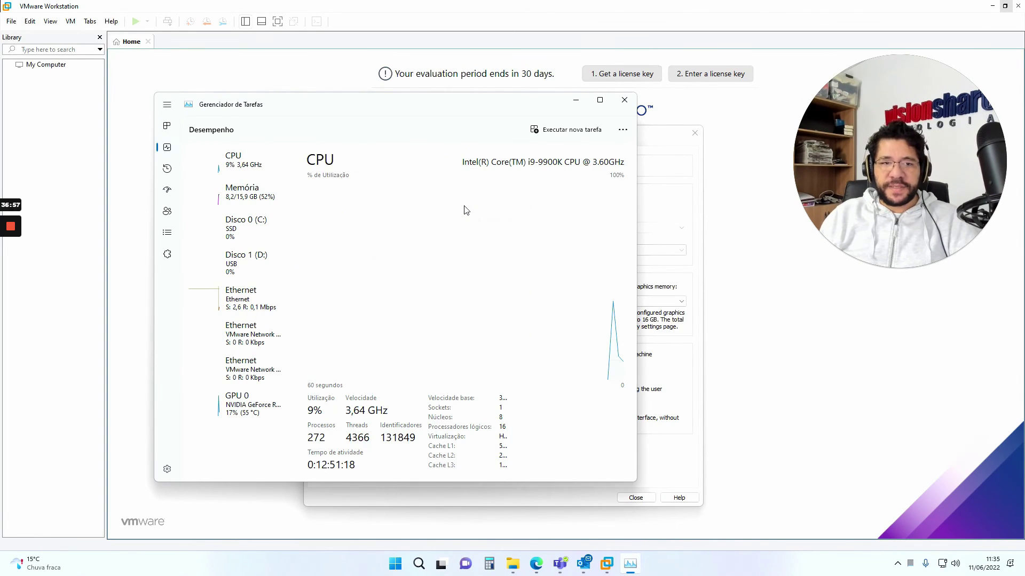
- Review the host's memory, both disks, the Ethernet adapters and the GPU in Gerenciador de Tarefas, and close it
{"action": "left_click", "coordinate": [225, 198]}
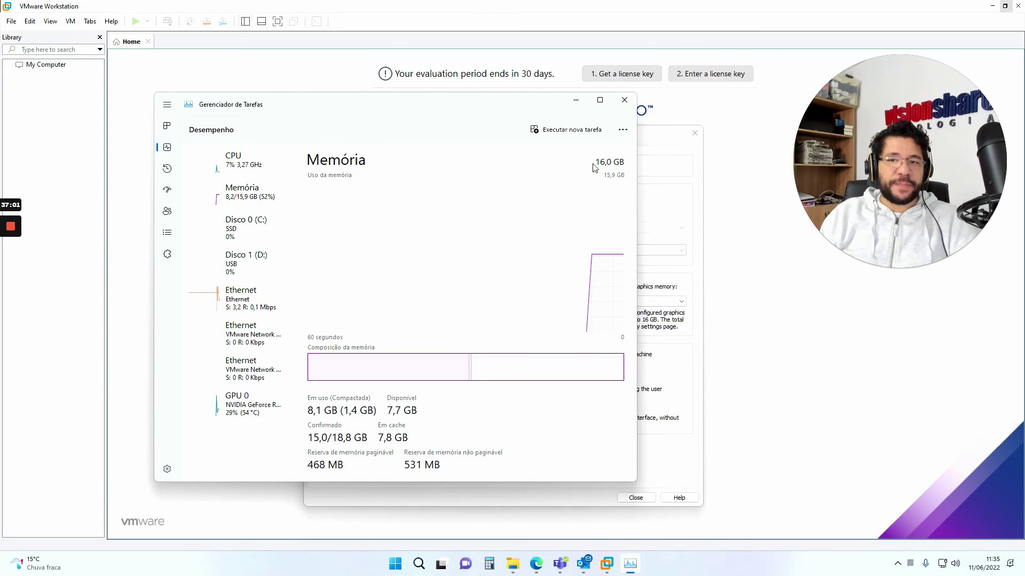
{"action": "left_click", "coordinate": [234, 240]}
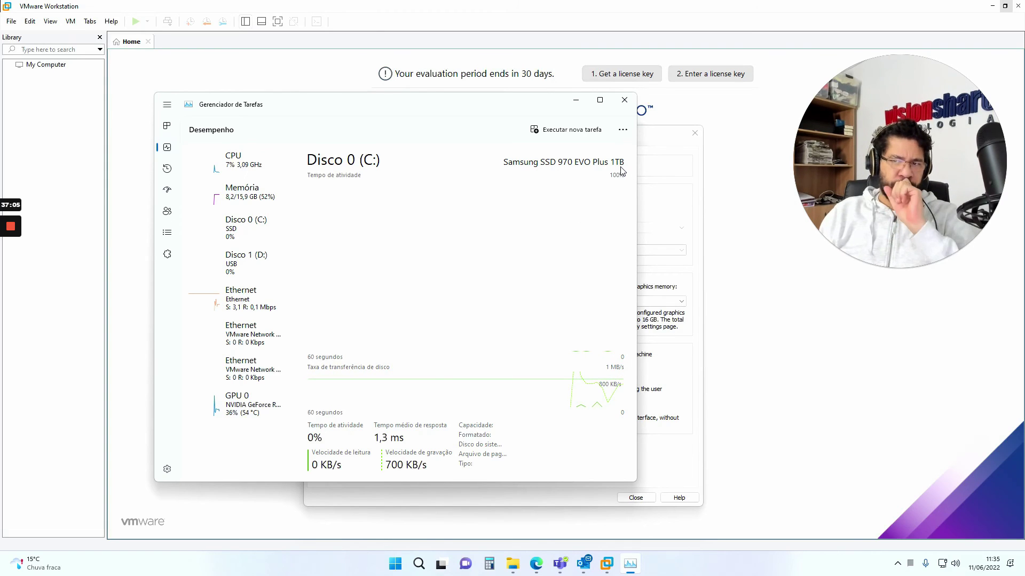
{"action": "left_click", "coordinate": [255, 274]}
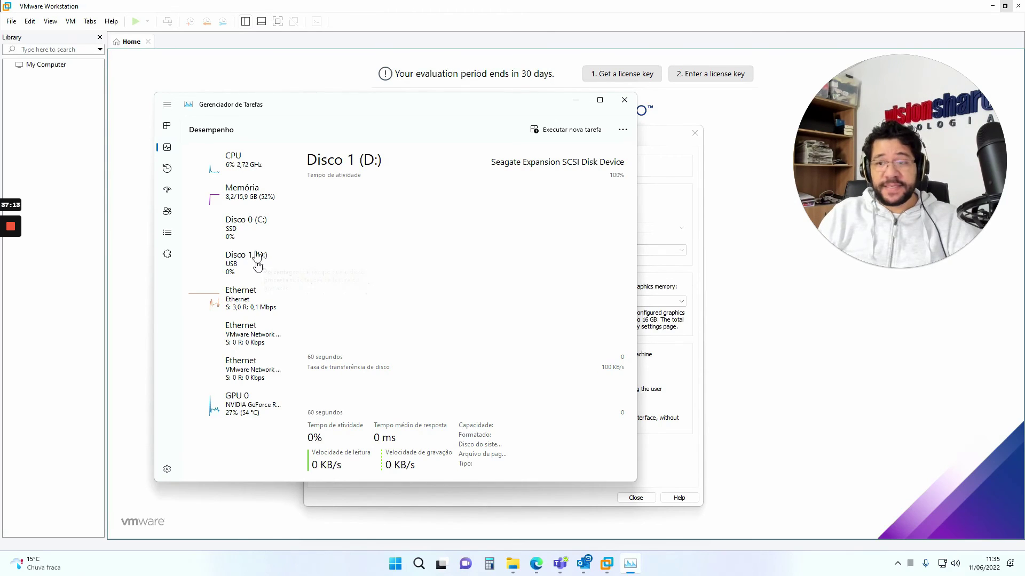
{"action": "left_click", "coordinate": [246, 299]}
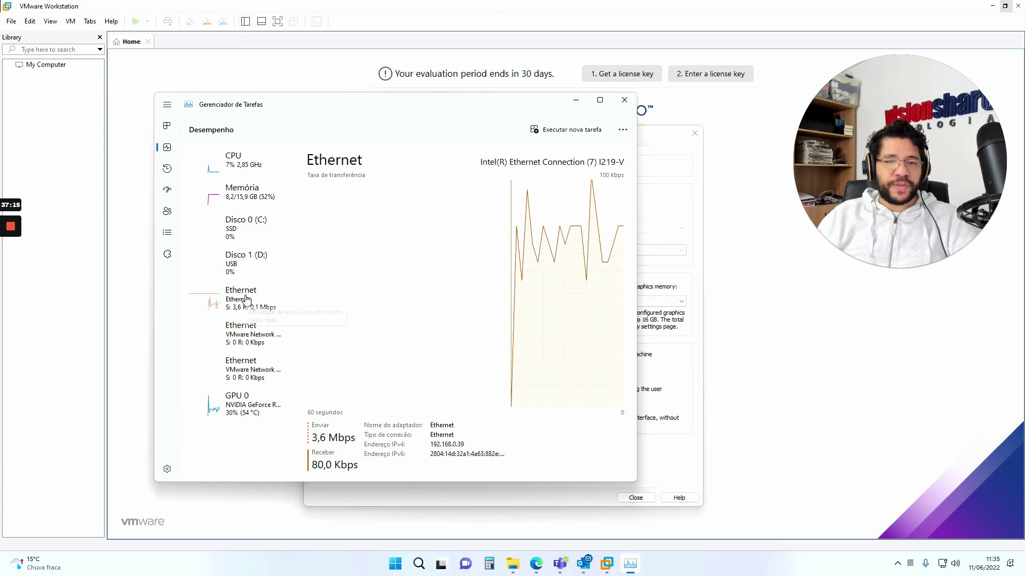
{"action": "left_click", "coordinate": [254, 350]}
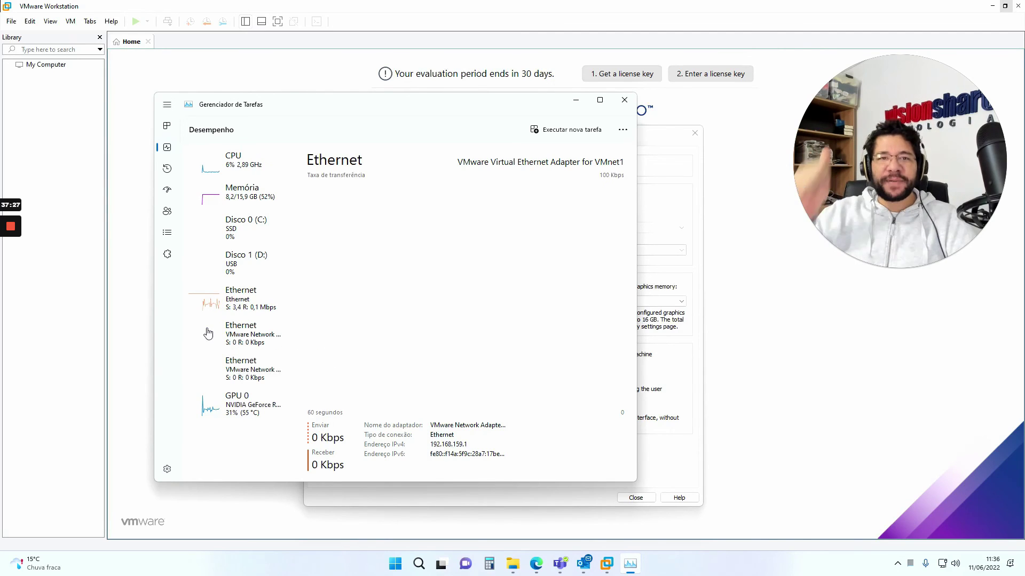
{"action": "left_click", "coordinate": [250, 374]}
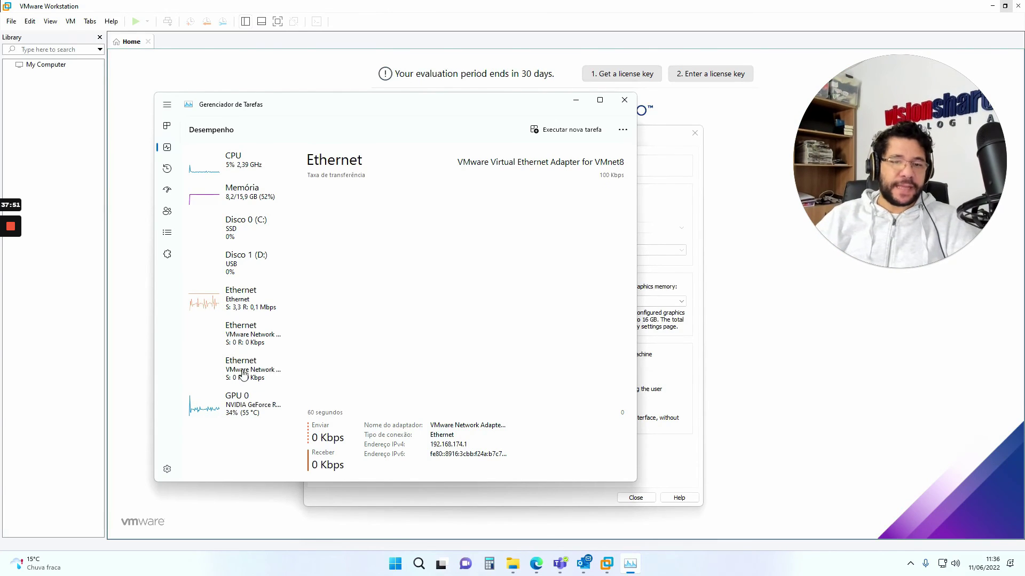
{"action": "left_click", "coordinate": [245, 409]}
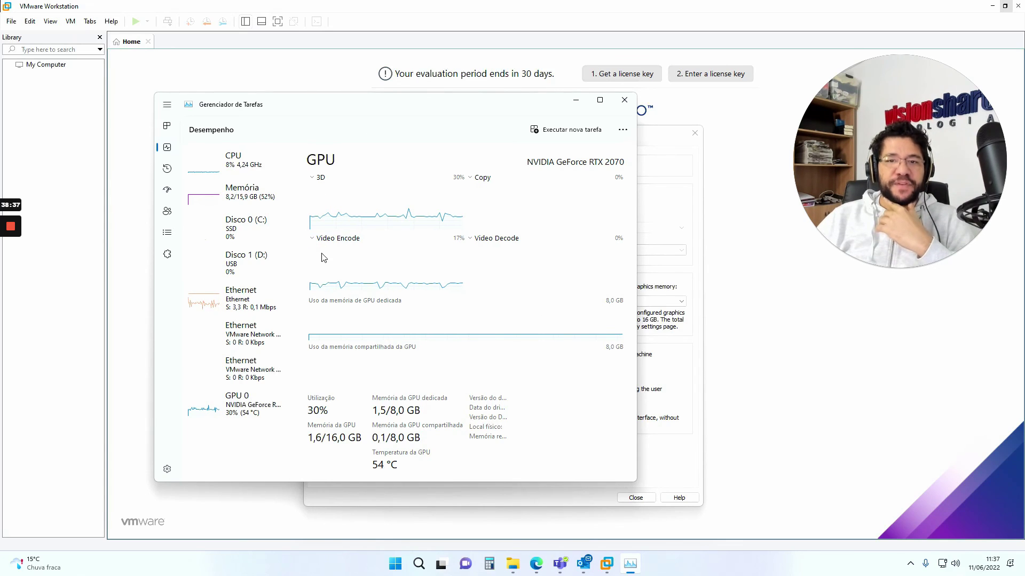
{"action": "left_click", "coordinate": [623, 102]}
- Search Windows for "gerenc" and open Gerenciador de Dispositivos (Device Manager)
{"action": "key", "text": "super"}
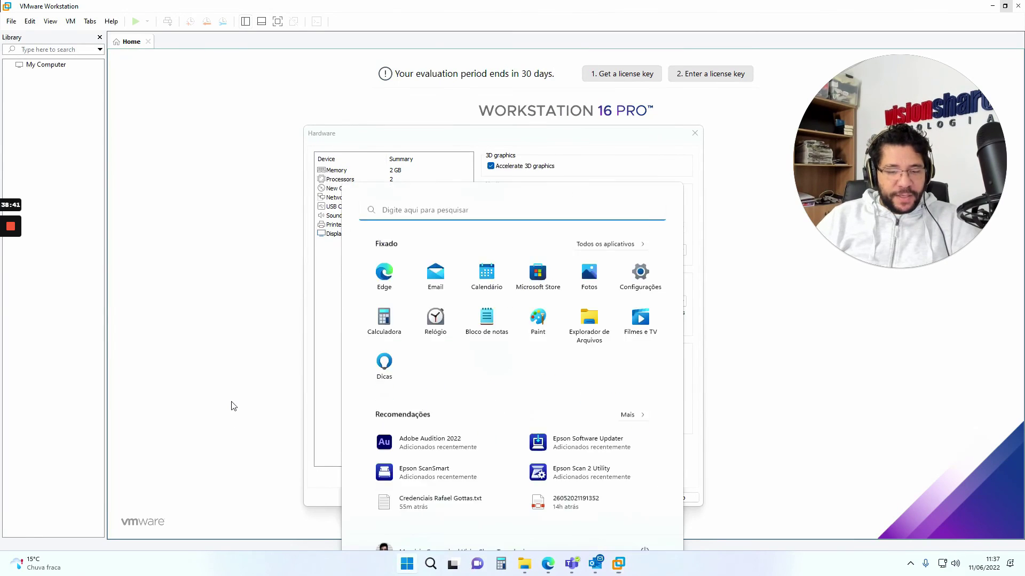
{"action": "type", "text": "gre"}
{"action": "key", "text": "BackSpace"}
{"action": "key", "text": "BackSpace"}
{"action": "key", "text": "BackSpace"}
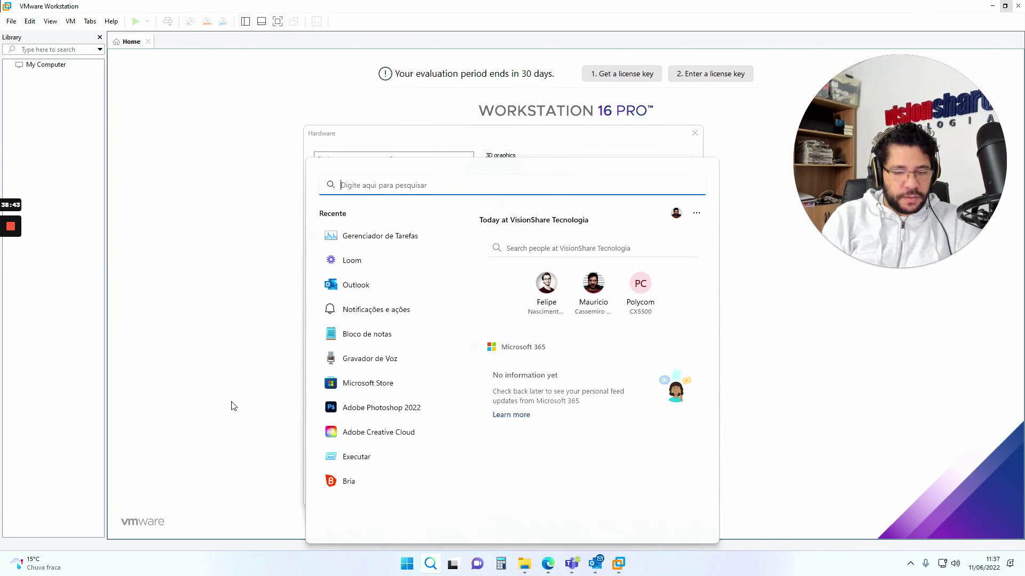
{"action": "type", "text": "gerenc"}
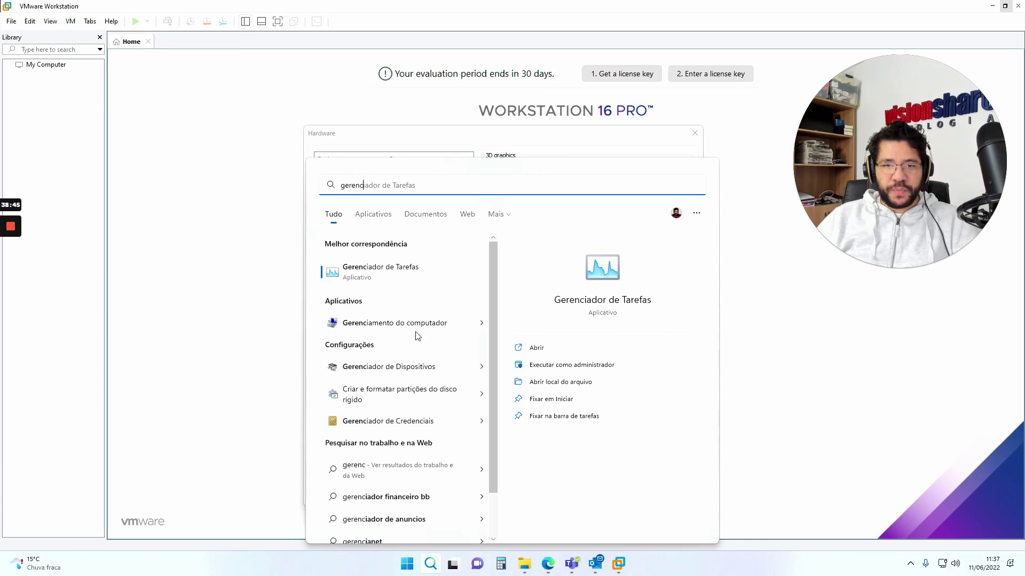
{"action": "left_click", "coordinate": [403, 369]}
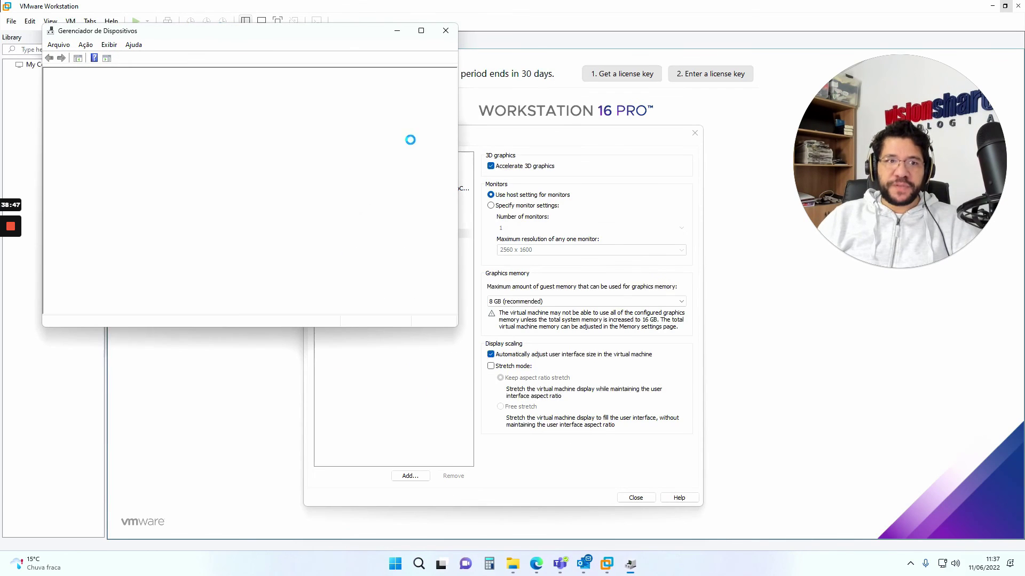
- Expand the video adapters (Adaptadores de vídeo) to check the host's graphics card, and close Gerenciador de Dispositivos
{"action": "left_click_drag", "start_coordinate": [229, 30], "coordinate": [349, 79]}
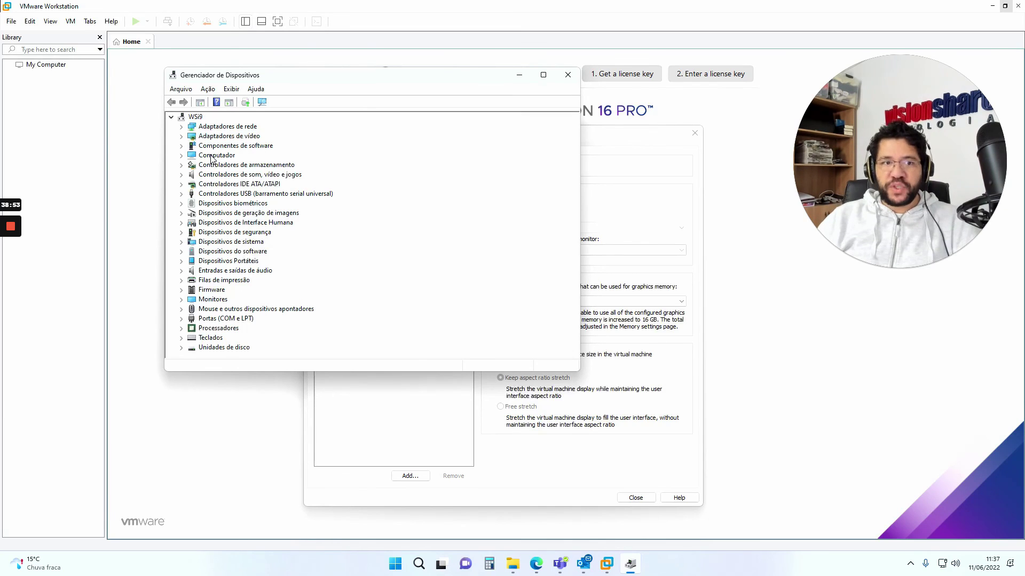
{"action": "left_click", "coordinate": [181, 139]}
{"action": "left_click", "coordinate": [253, 149]}
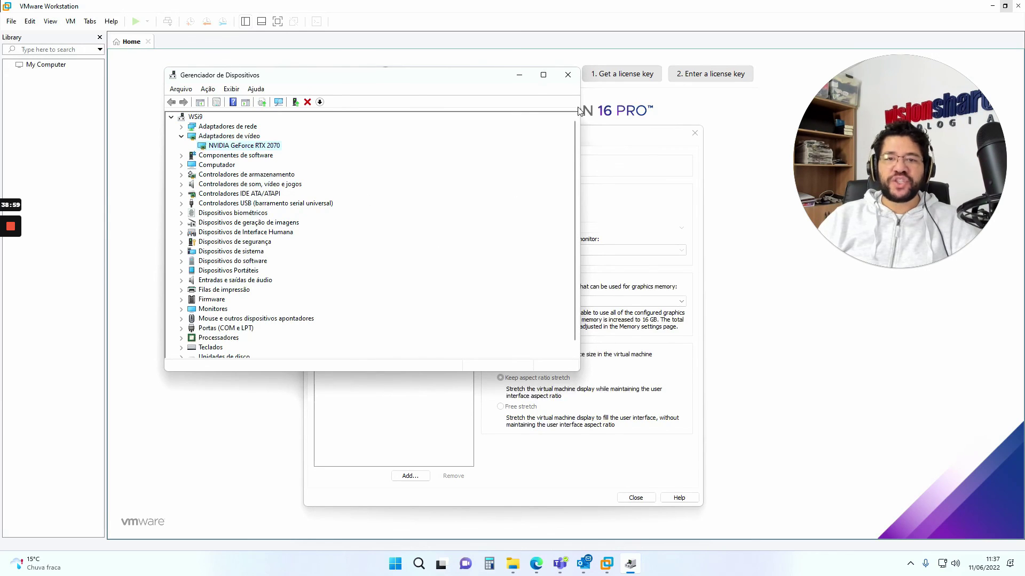
{"action": "left_click", "coordinate": [568, 74]}
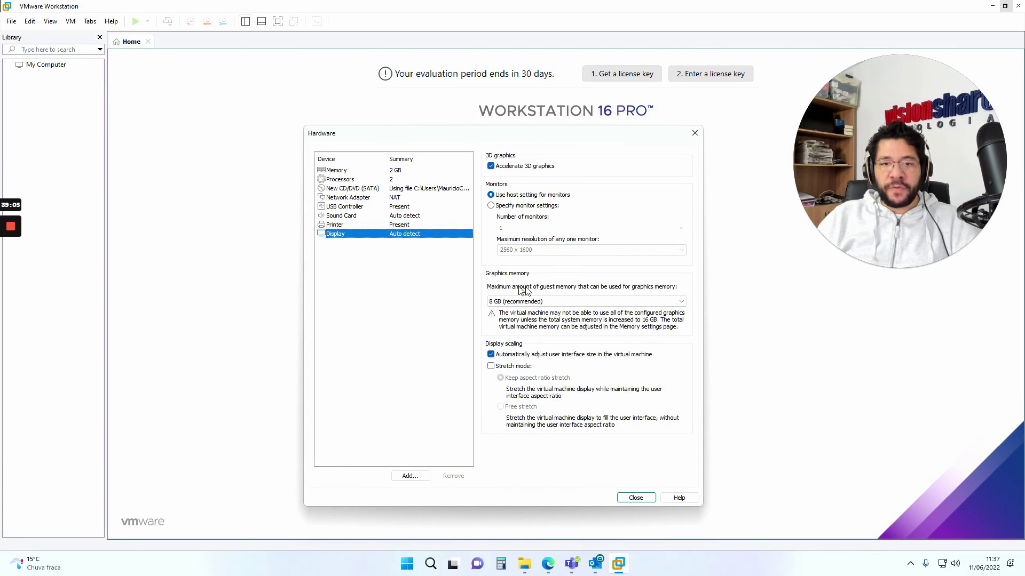
- Try maximum graphics memory limits of 4 GB, 1 GB and 2 GB in the virtual machine's display settings
{"action": "left_click", "coordinate": [594, 302]}
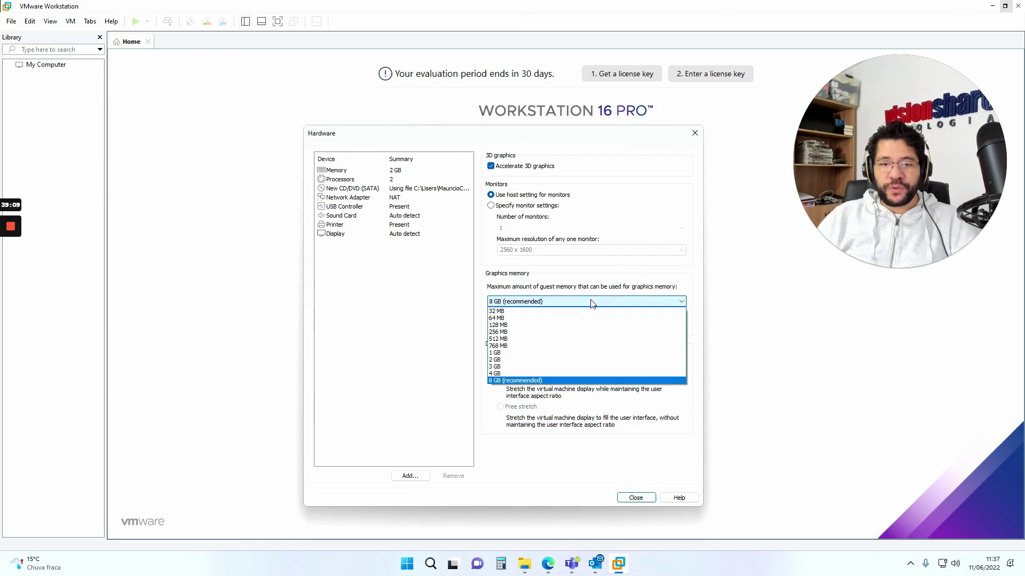
{"action": "left_click", "coordinate": [358, 313]}
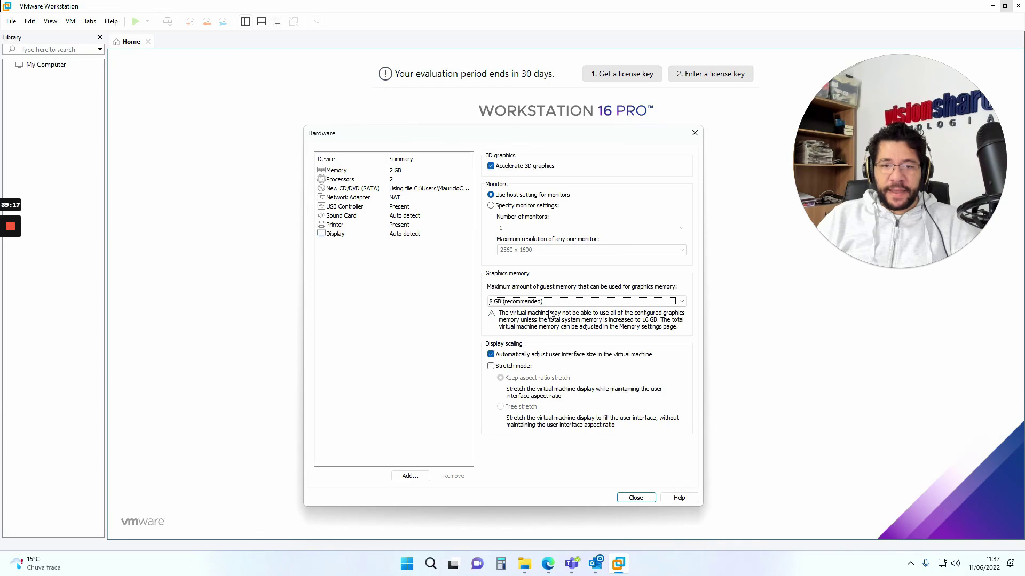
{"action": "left_click", "coordinate": [534, 302]}
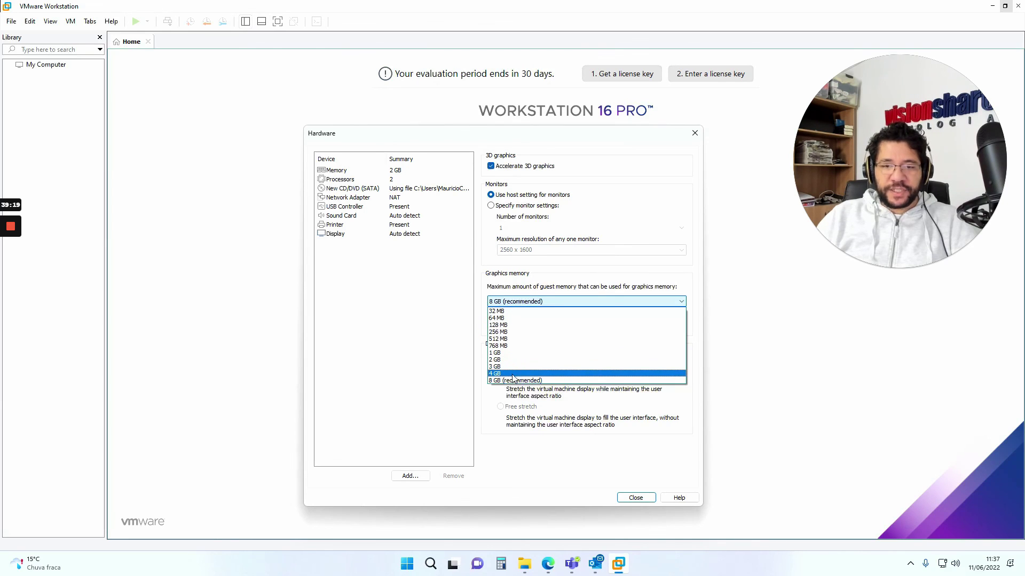
{"action": "left_click", "coordinate": [510, 374]}
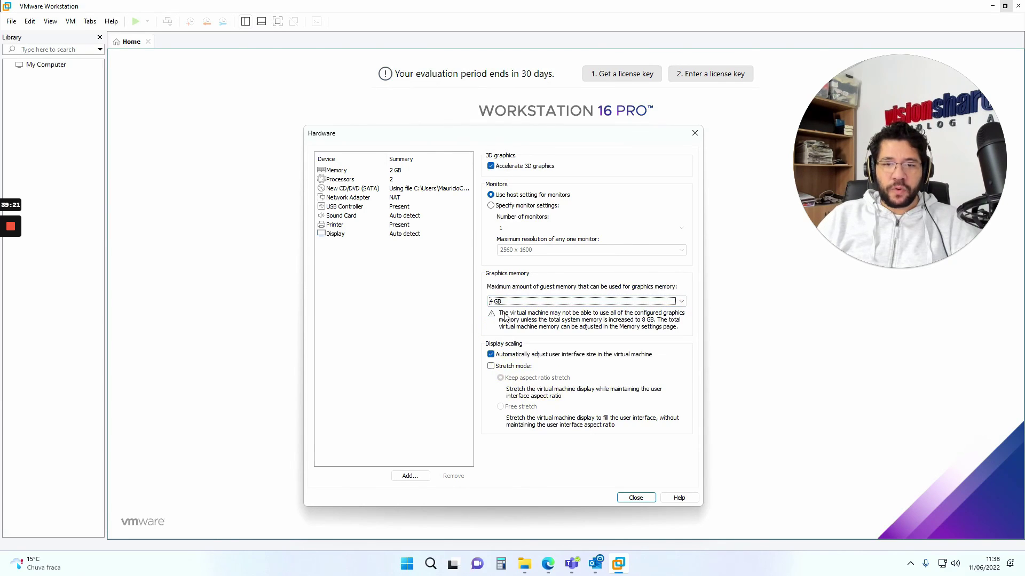
{"action": "left_click", "coordinate": [501, 302]}
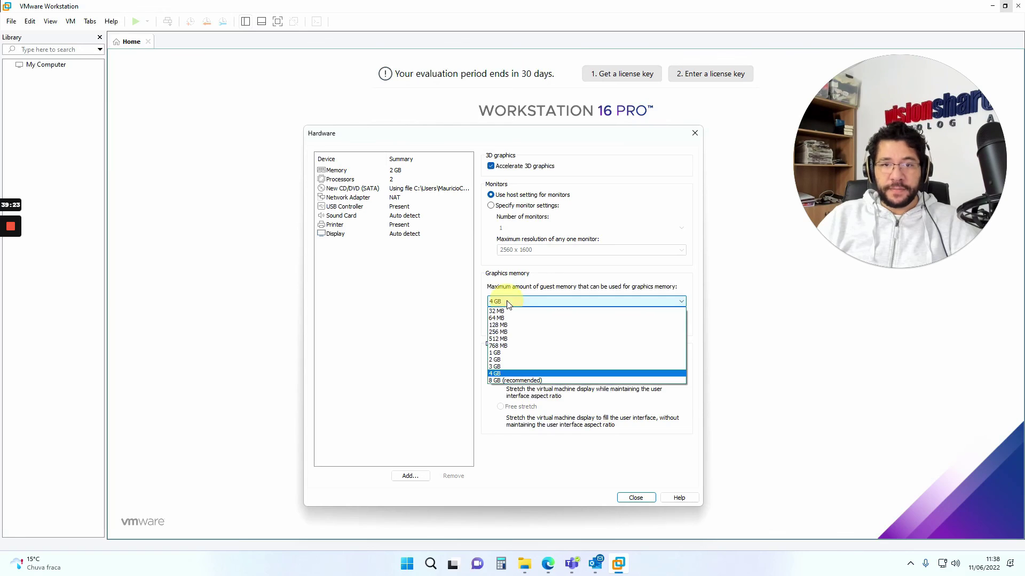
{"action": "left_click", "coordinate": [504, 353]}
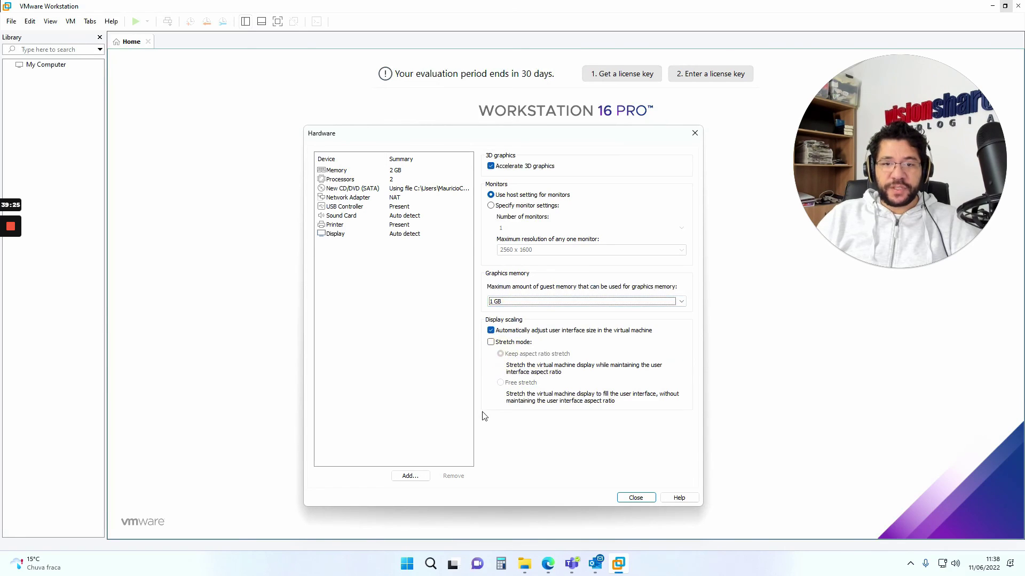
{"action": "left_click", "coordinate": [503, 302]}
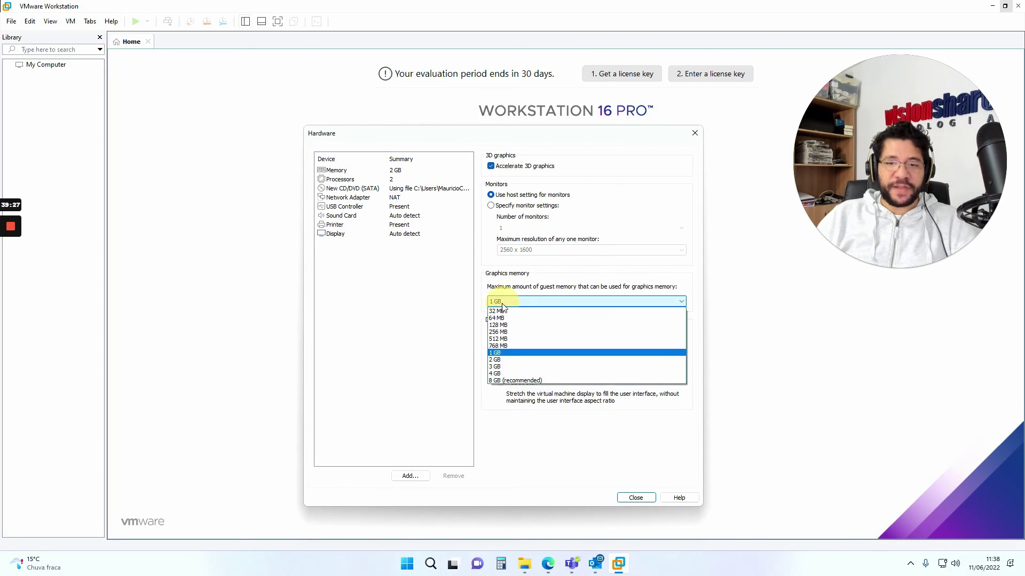
{"action": "left_click", "coordinate": [507, 363]}
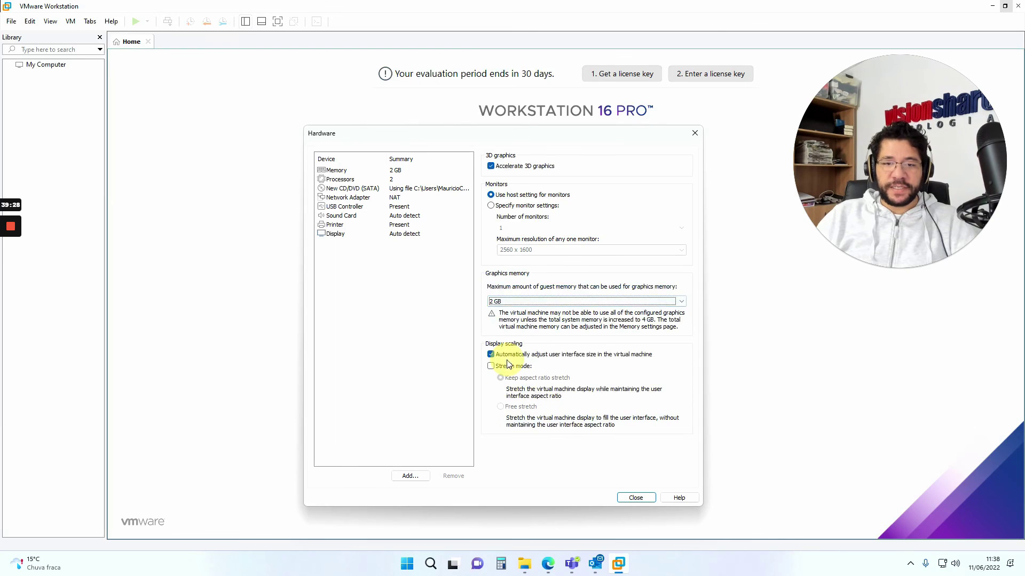
- Set the virtual machine's maximum graphics memory to 1 GB and close the hardware settings
{"action": "left_click", "coordinate": [502, 302]}
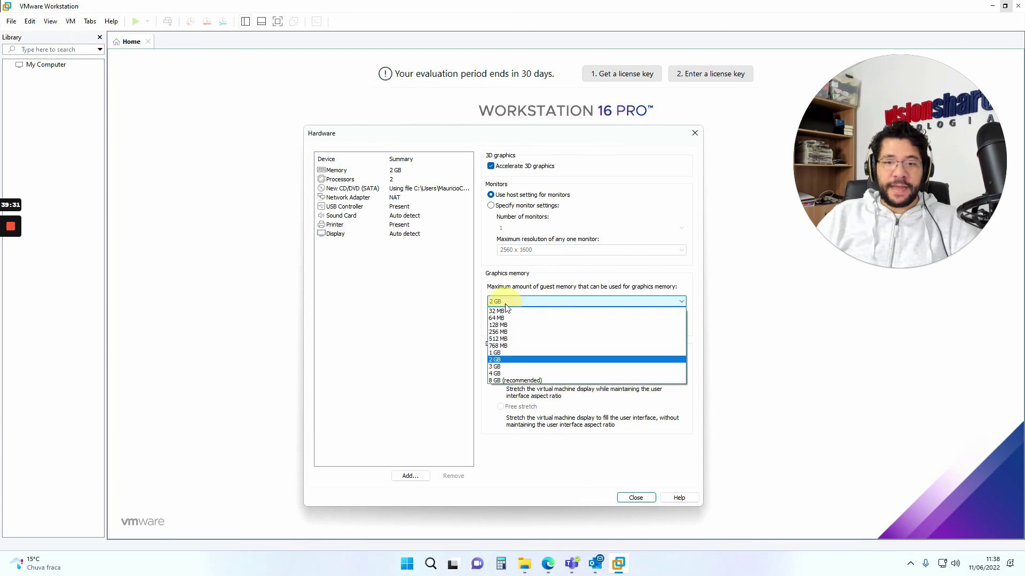
{"action": "left_click", "coordinate": [504, 354]}
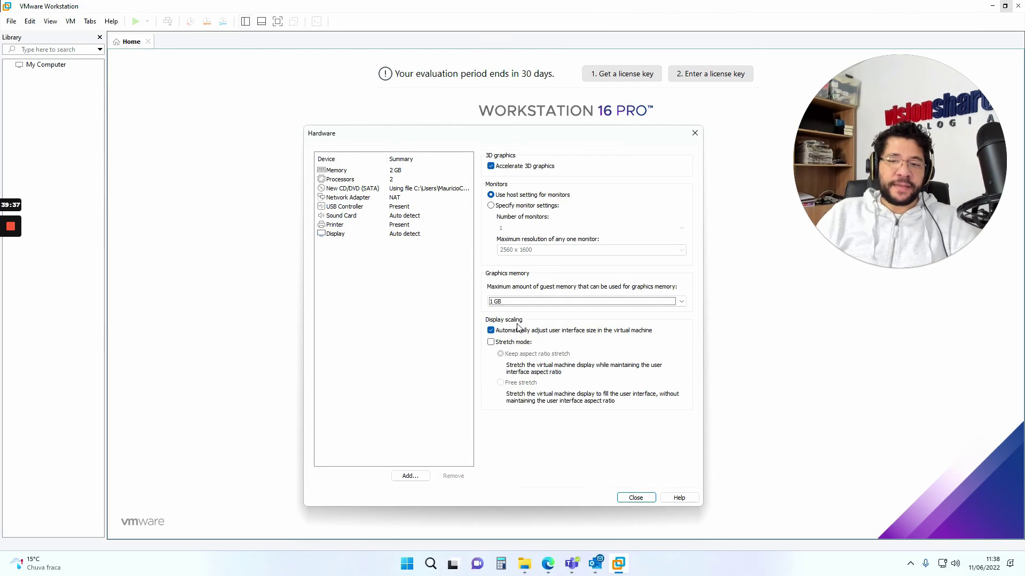
{"action": "left_click", "coordinate": [635, 498]}
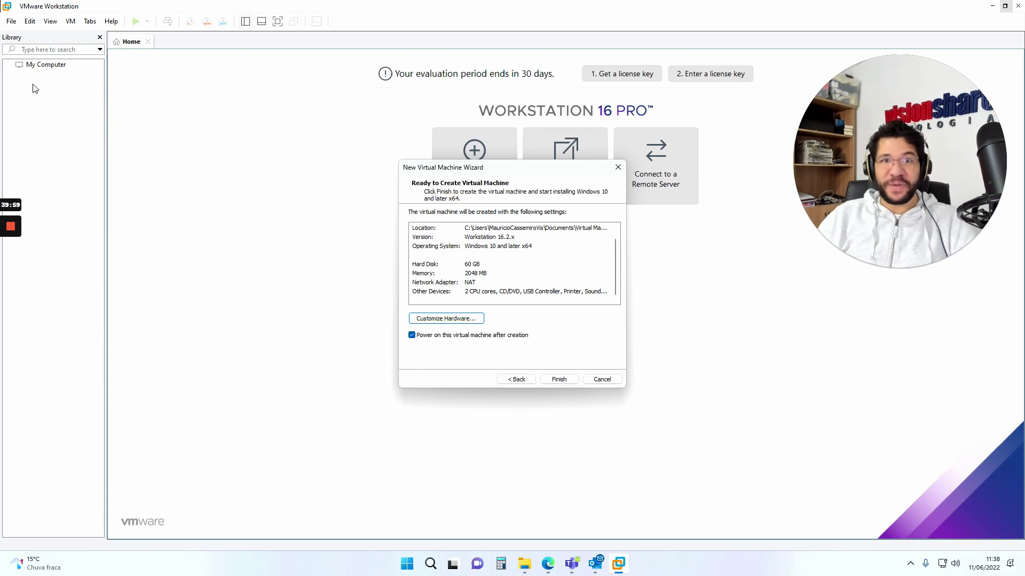
- Finish the wizard to create and power on the Windows 10 virtual machine, dismissing the side channel mitigations and removable devices hints
{"action": "left_click", "coordinate": [559, 380]}
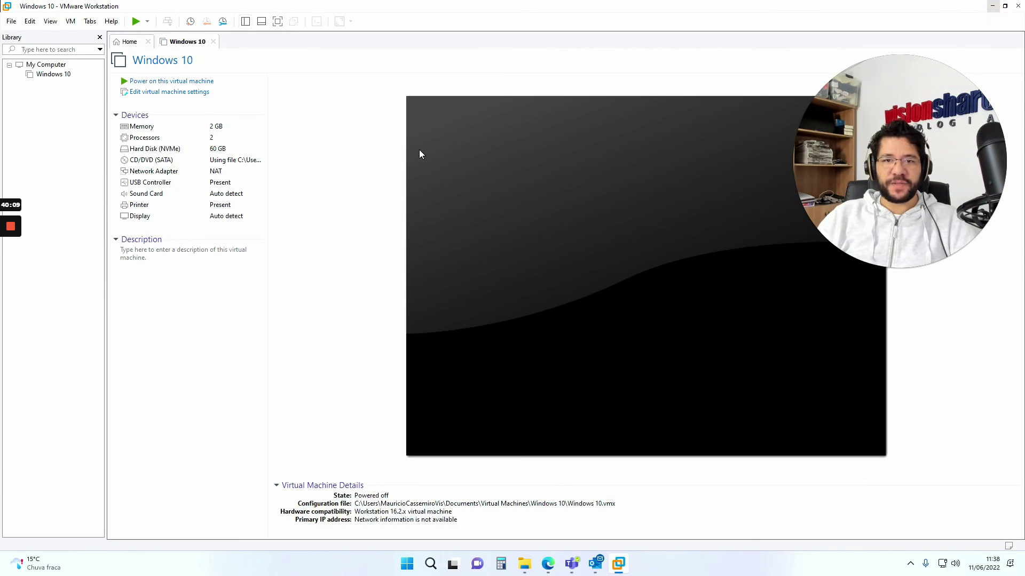
{"action": "left_click", "coordinate": [992, 6]}
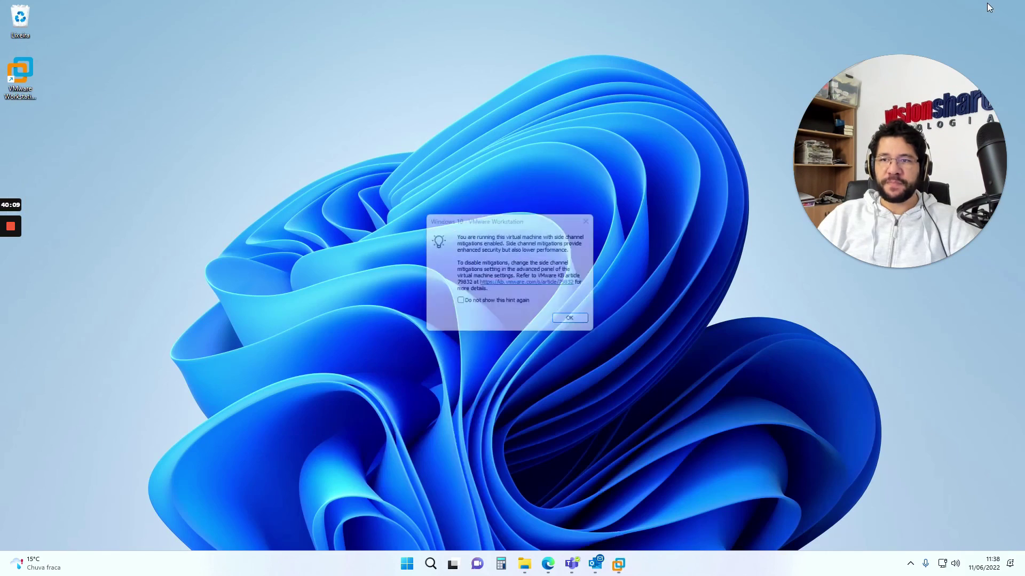
{"action": "left_click", "coordinate": [581, 323]}
{"action": "mouse_move", "coordinate": [618, 564]}
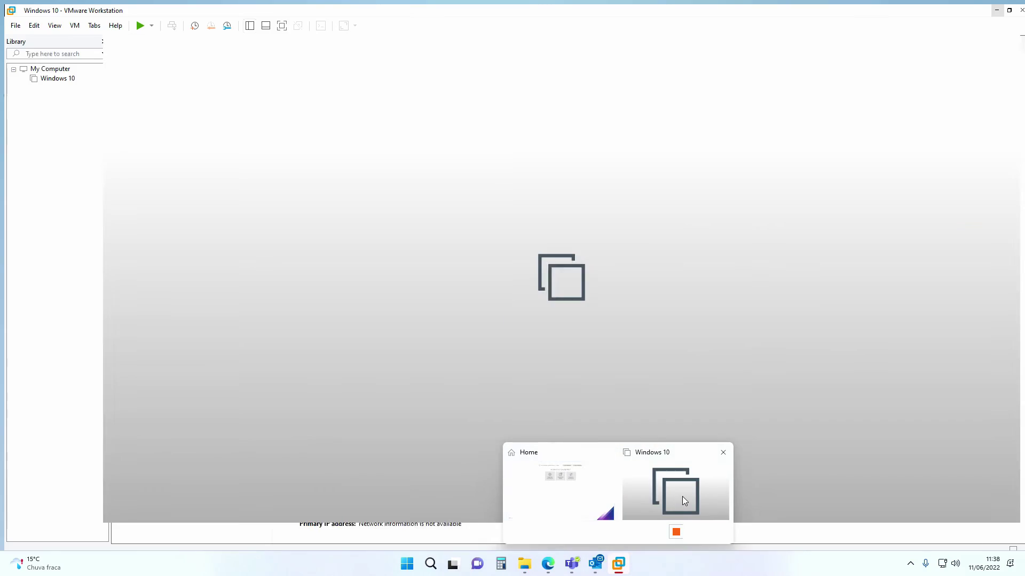
{"action": "left_click", "coordinate": [675, 532]}
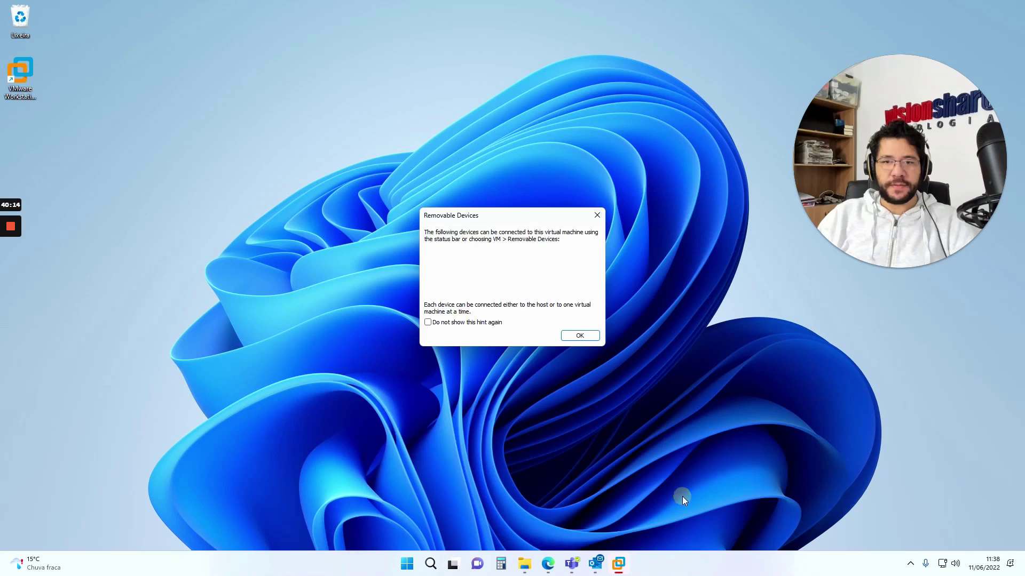
{"action": "left_click", "coordinate": [578, 337]}
- Show the running Windows 10 virtual machine's screen, mark its installation as finished, and direct input to the guest
{"action": "mouse_move", "coordinate": [618, 563]}
{"action": "left_click", "coordinate": [568, 489]}
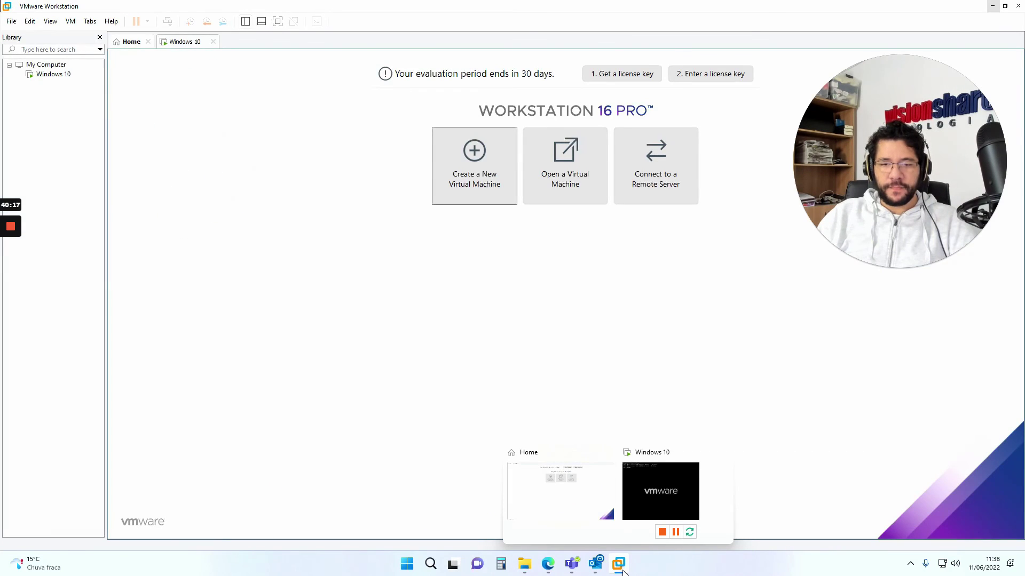
{"action": "left_click", "coordinate": [654, 487]}
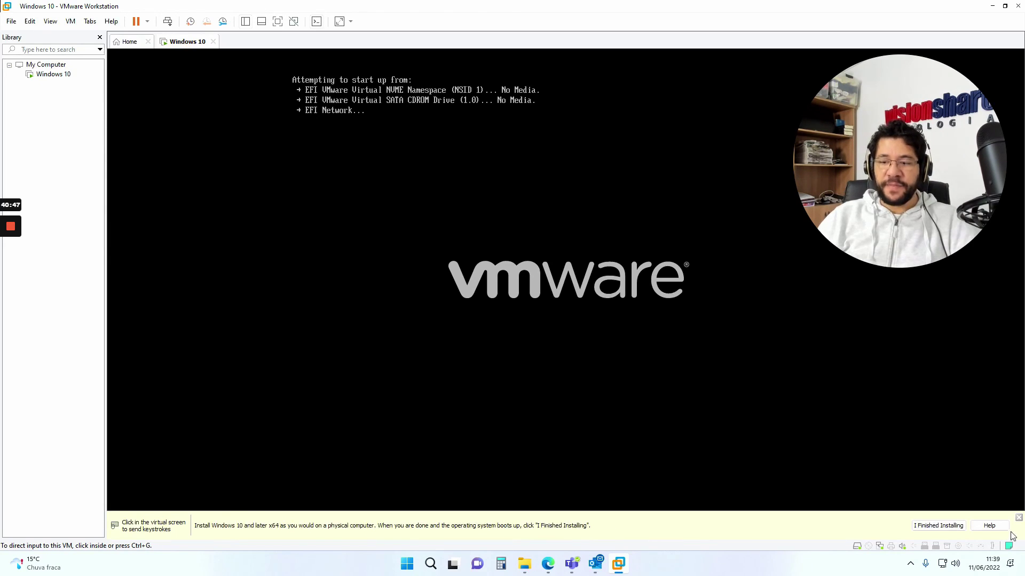
{"action": "left_click", "coordinate": [953, 528]}
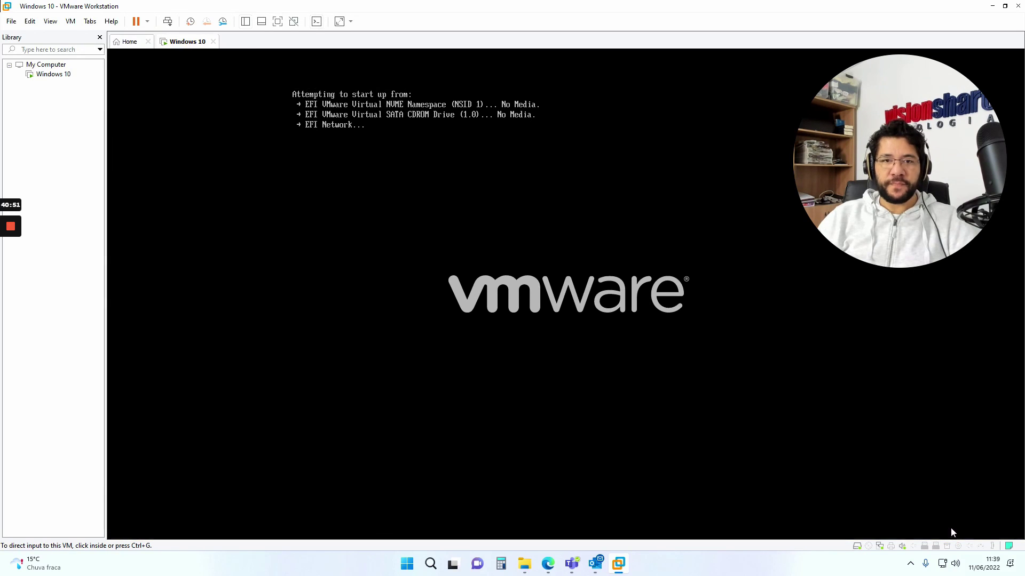
{"action": "left_click", "coordinate": [553, 231]}
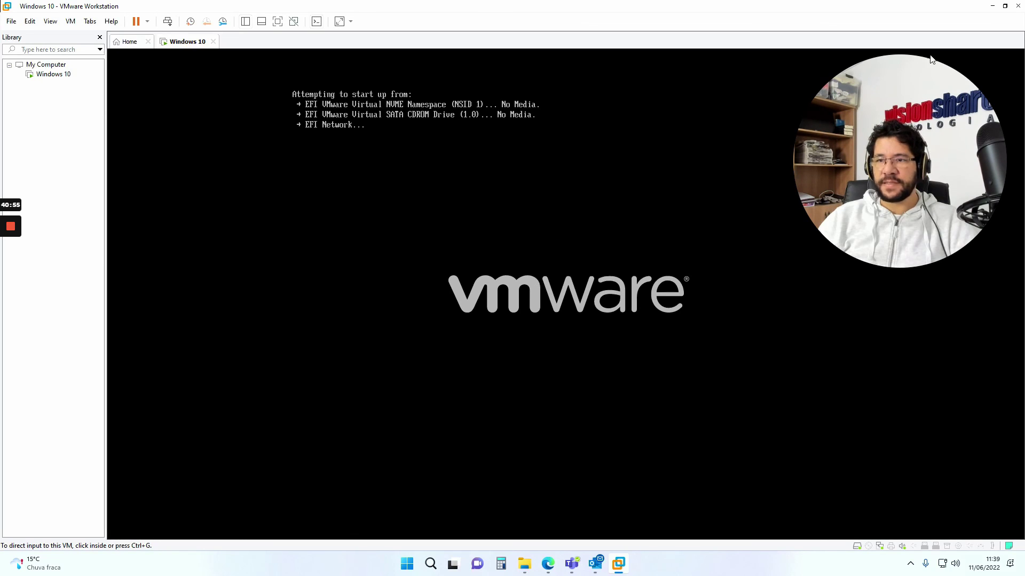